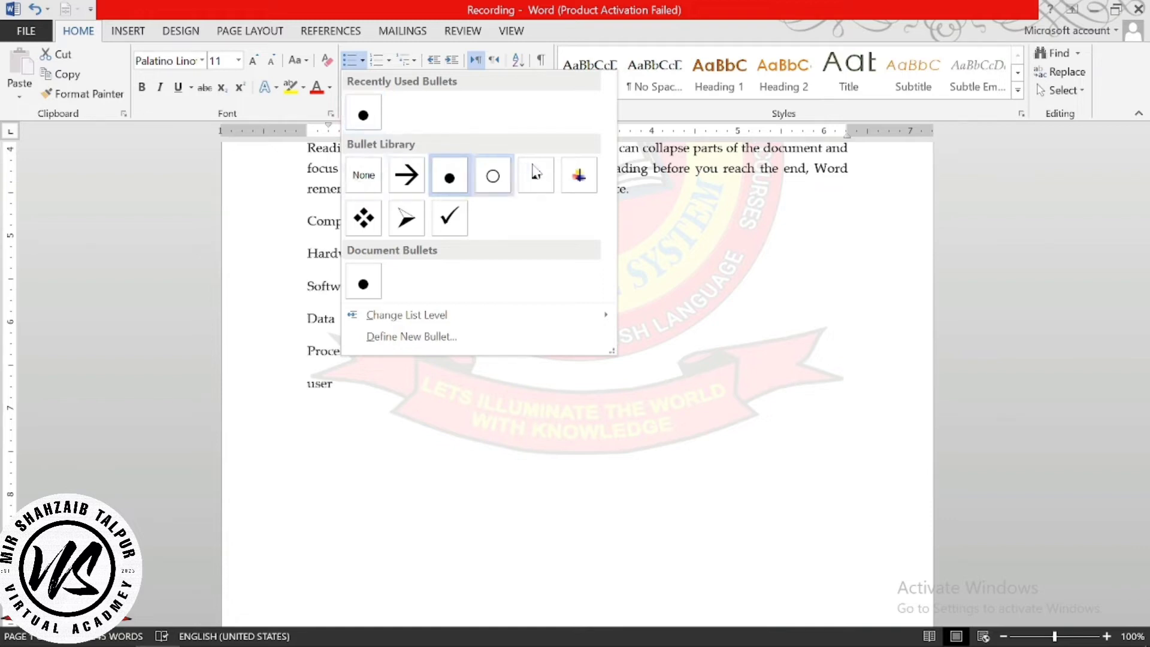
Apply arrowhead bullets to the list from Computer to user and enlarge its text to 20 pt
left_click(406, 218)
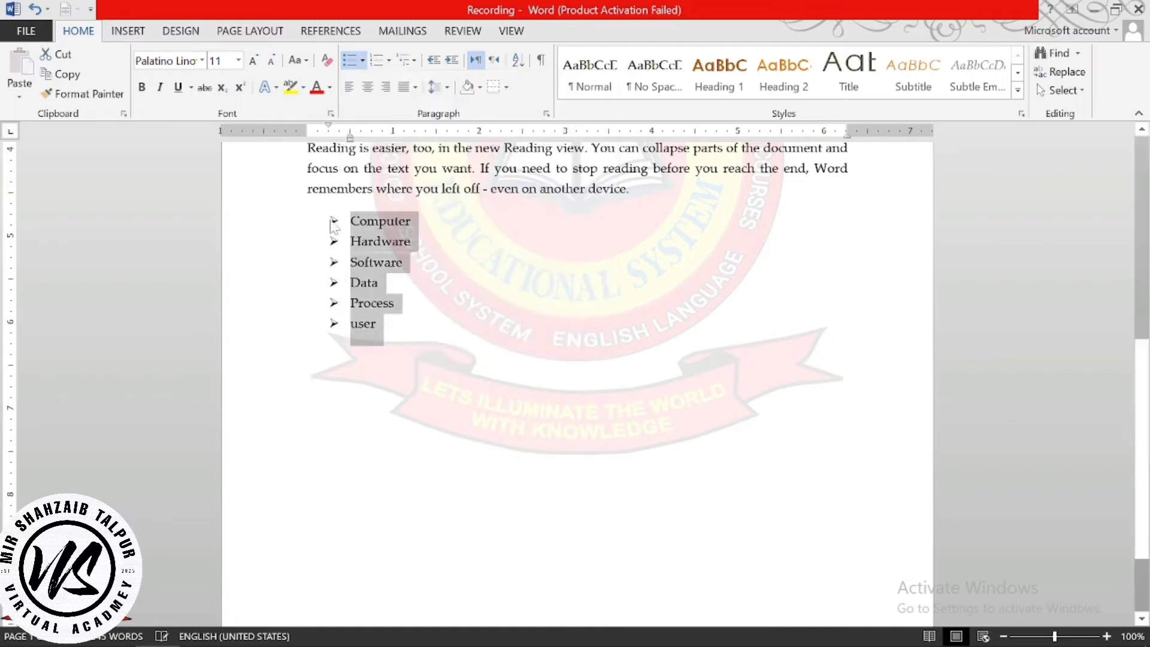
left_click(252, 60)
left_click(253, 61)
left_click(253, 60)
left_click(253, 60)
left_click(253, 60)
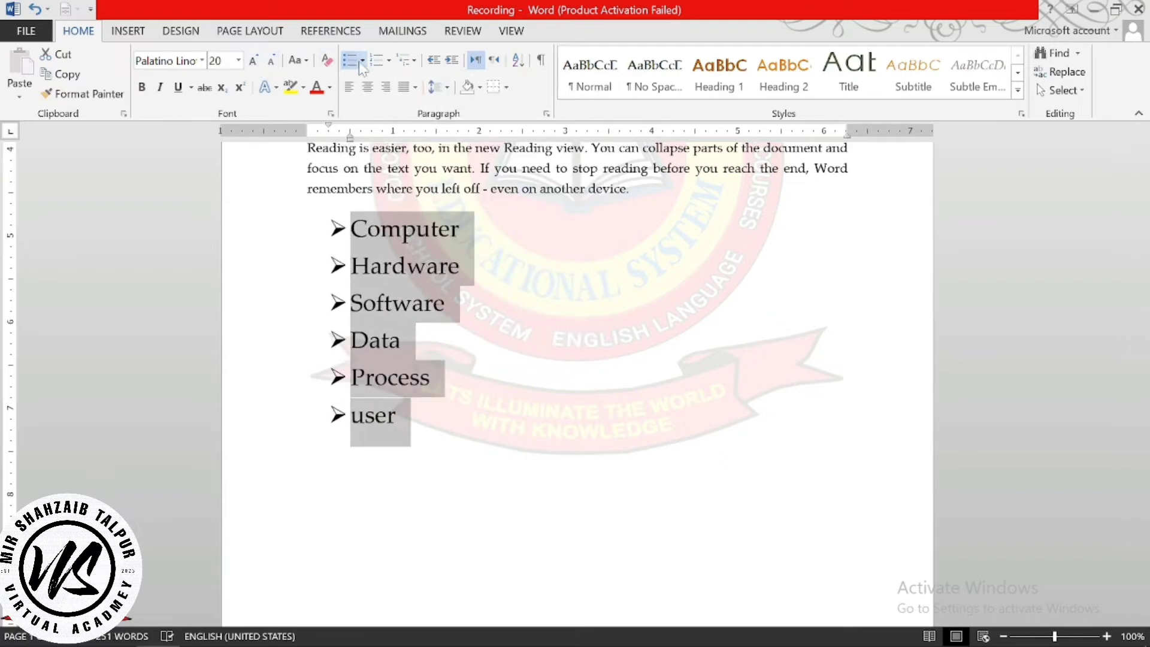
Start defining a new bullet for the list and open the symbol chooser for its character
left_click(362, 61)
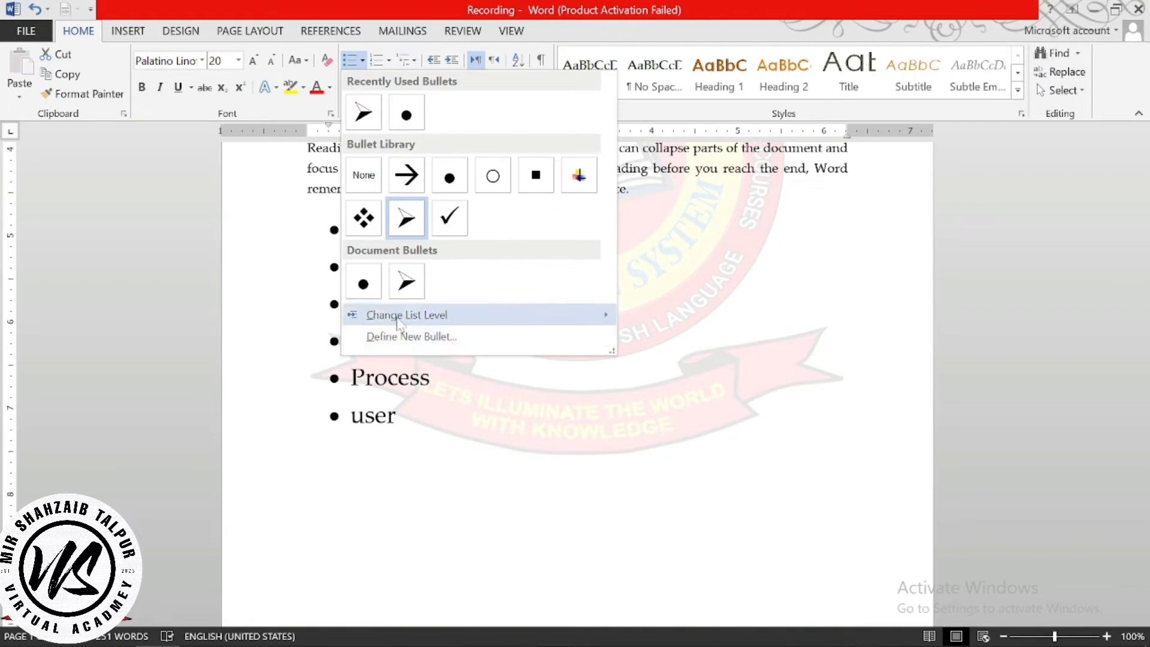
mouse_move(400, 323)
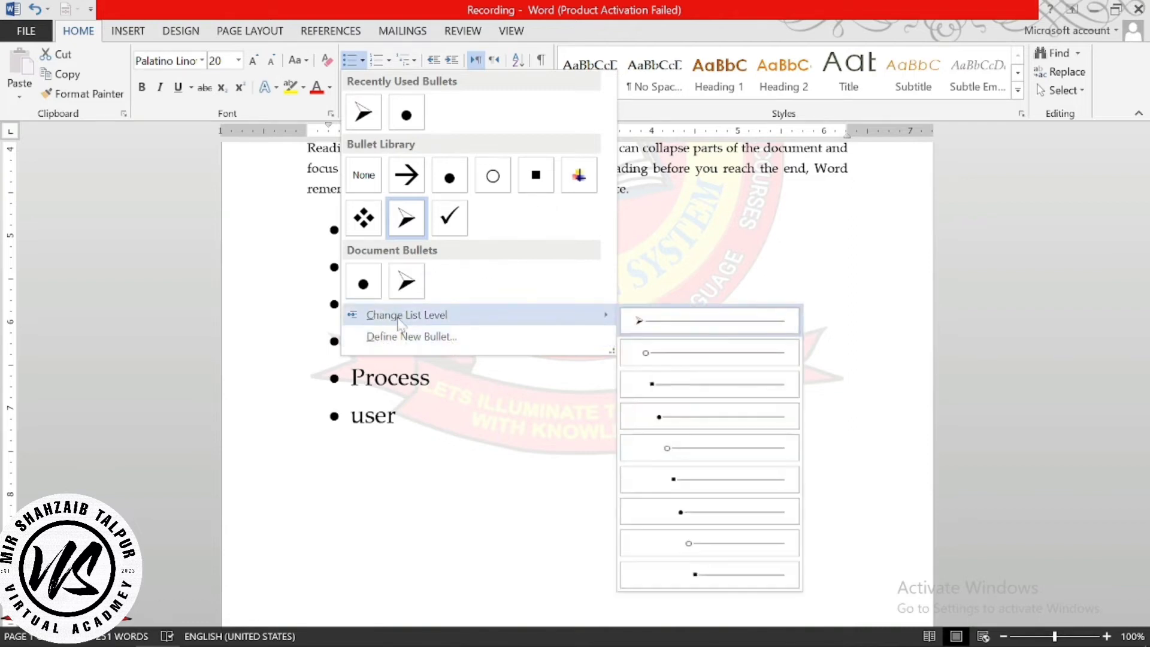
left_click(444, 337)
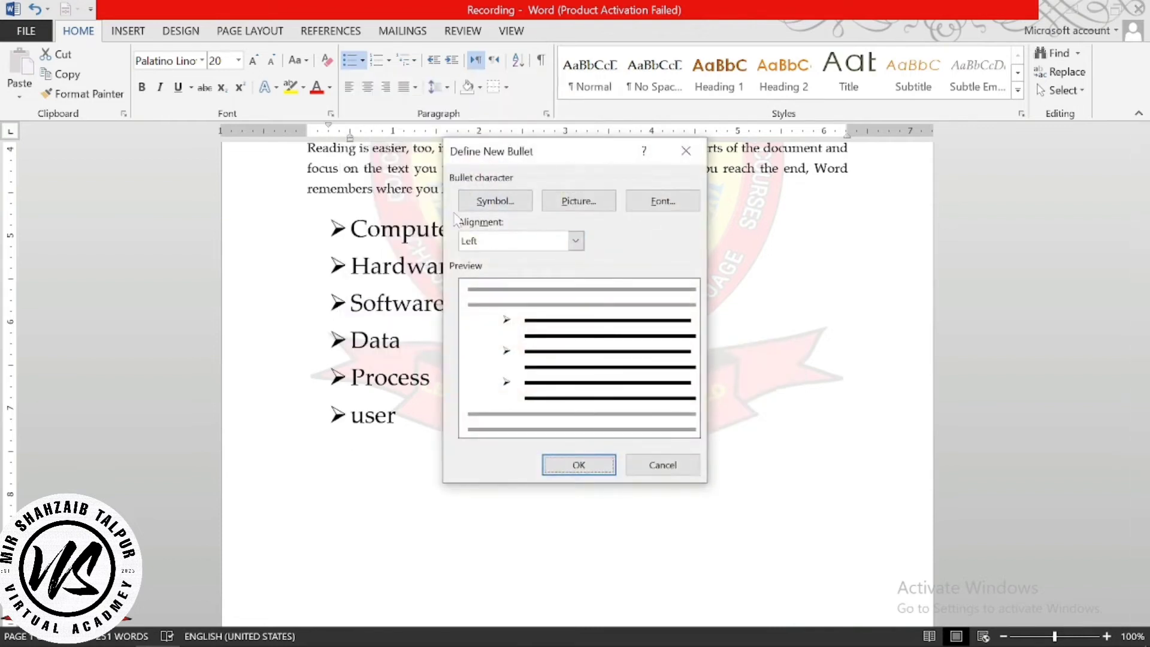
left_click(498, 206)
mouse_move(418, 90)
left_mouse_down()
mouse_move(465, 121)
mouse_move(422, 83)
left_mouse_up()
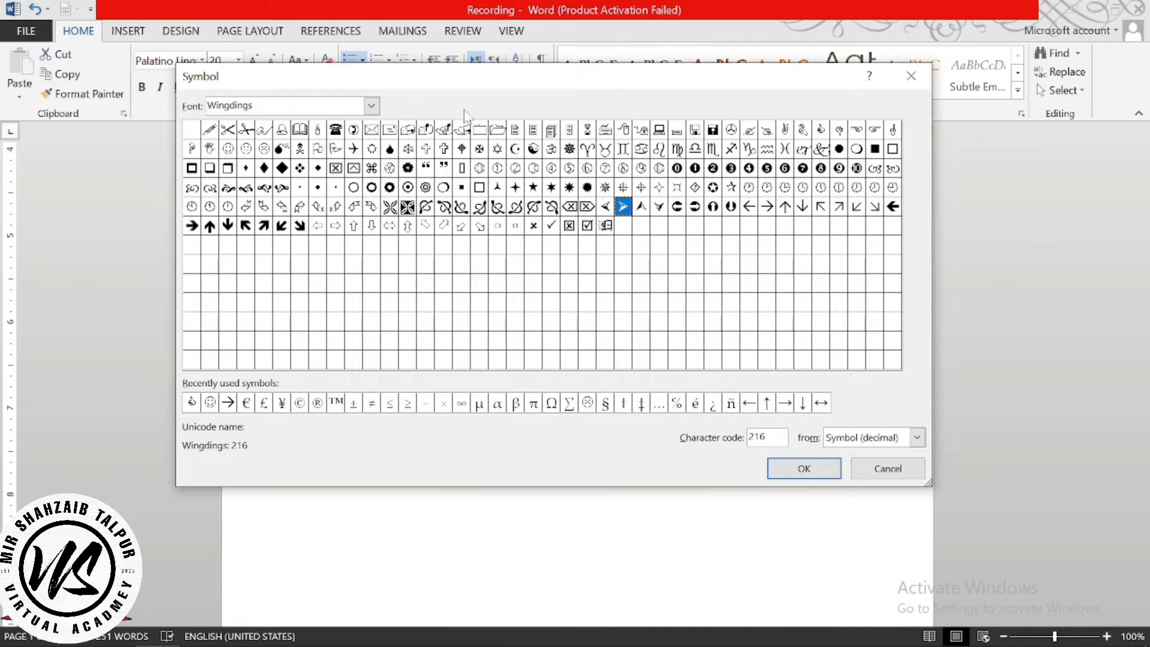
Browse the symbol fonts and switch the symbol set to Wingdings 2
left_click(370, 110)
left_click(371, 193)
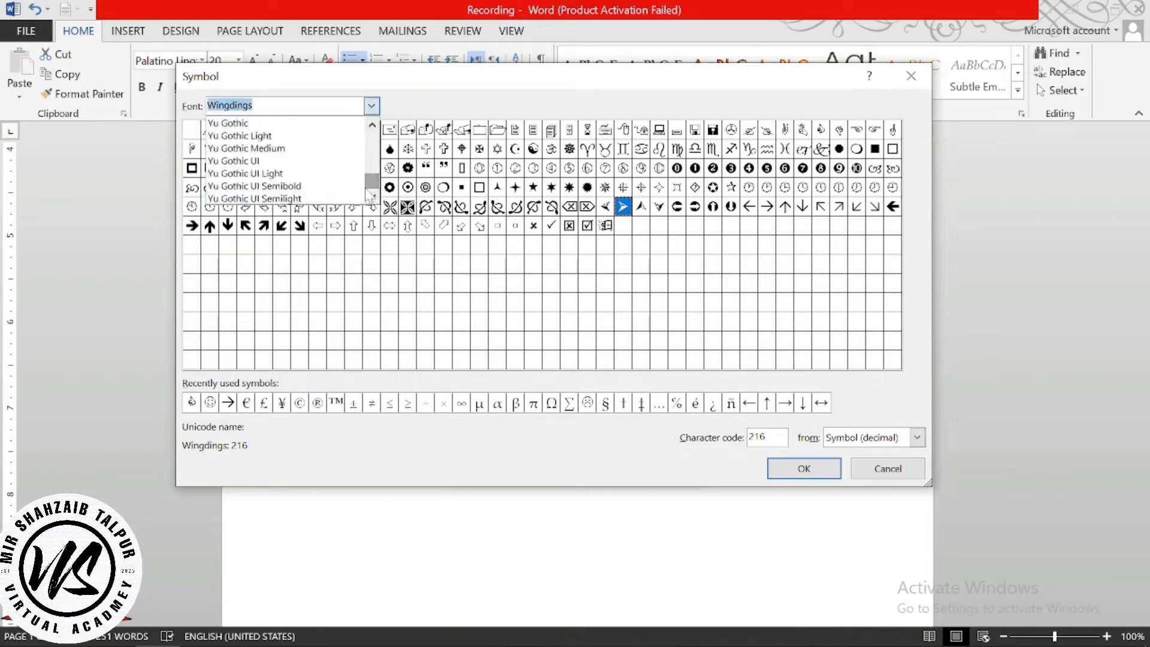
left_click(372, 125)
left_click(372, 126)
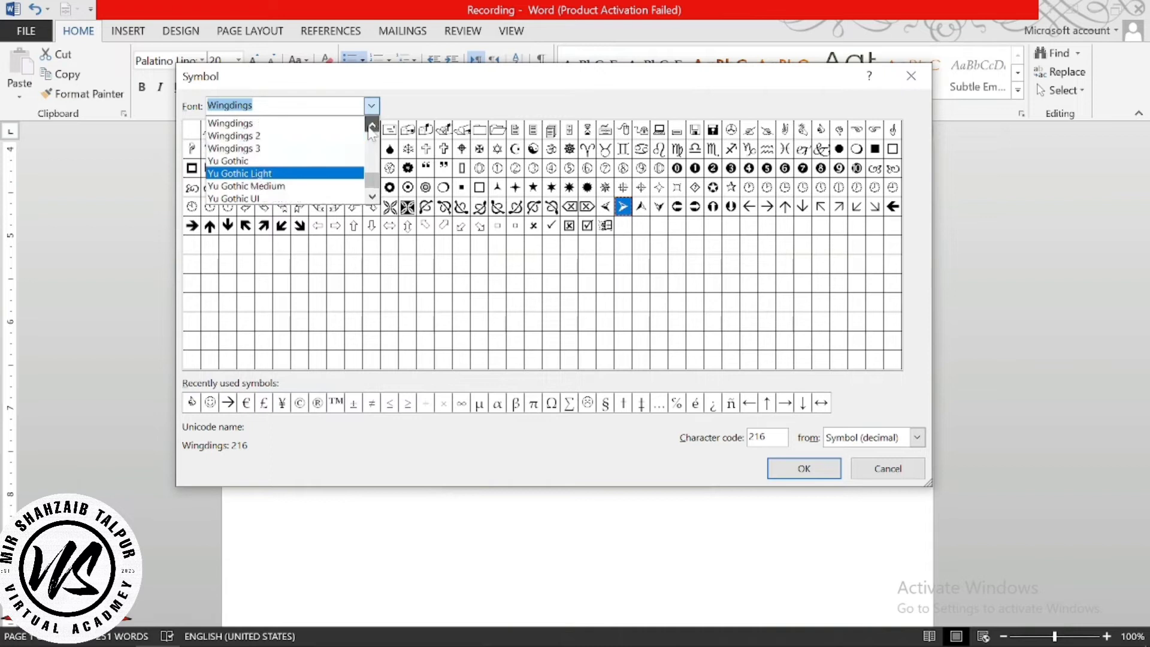
left_click(371, 126)
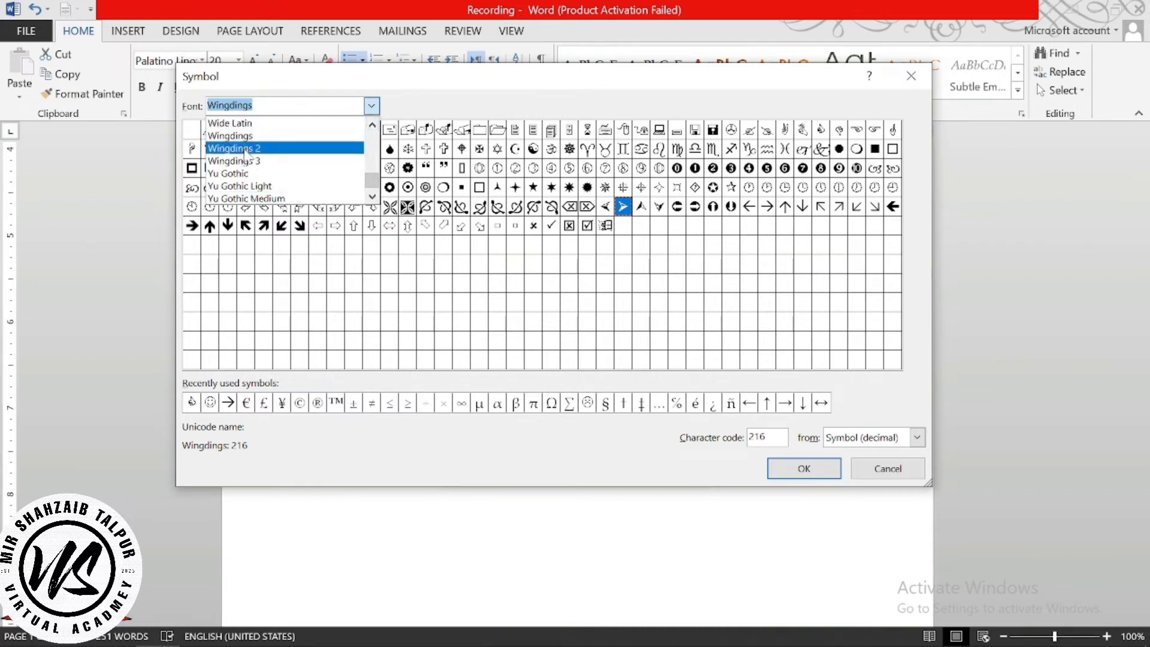
left_click(372, 126)
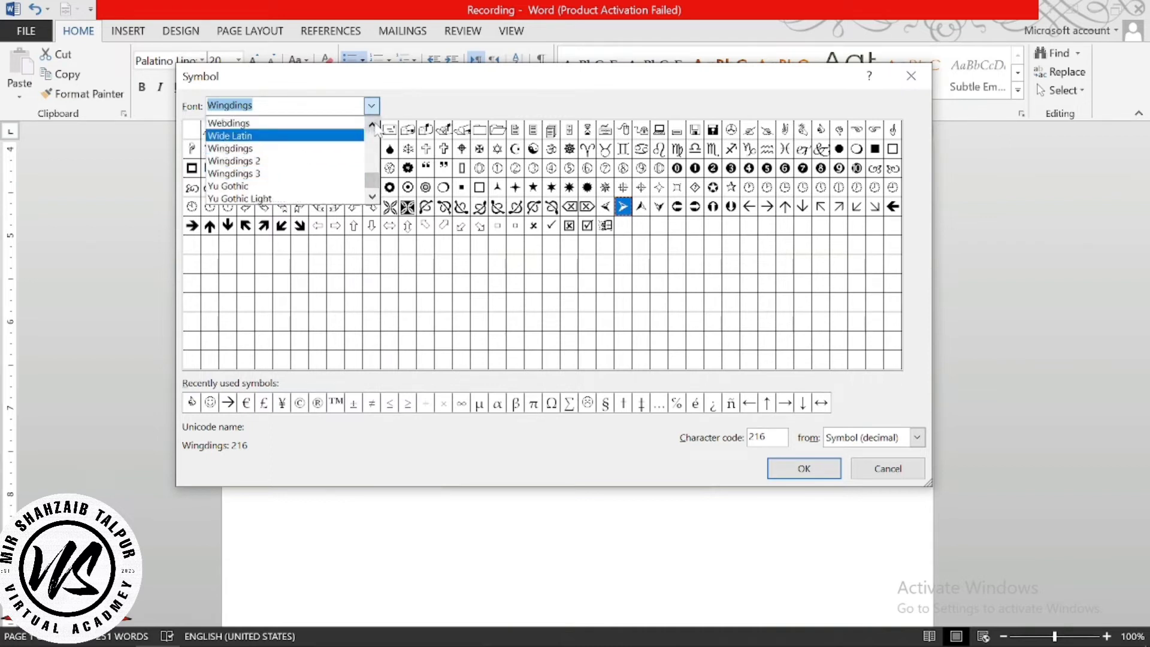
left_click(371, 125)
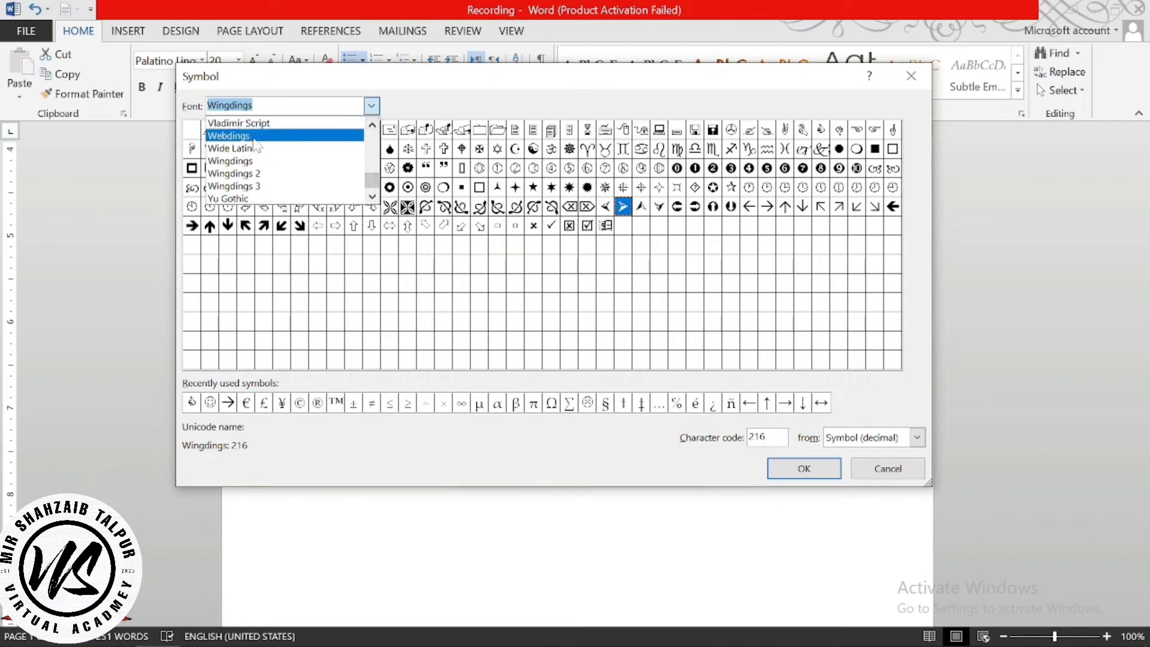
left_click(258, 174)
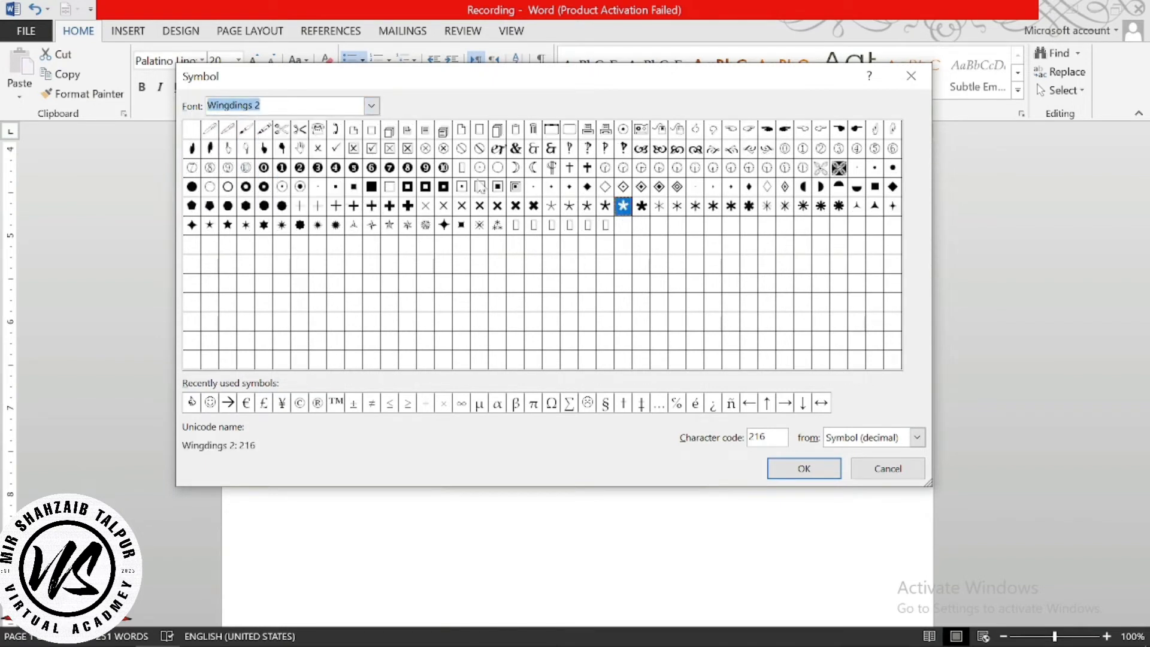
Set the symbol font to Wingdings and use the crescent and star, character code 90, as the list's bullet
left_click(371, 106)
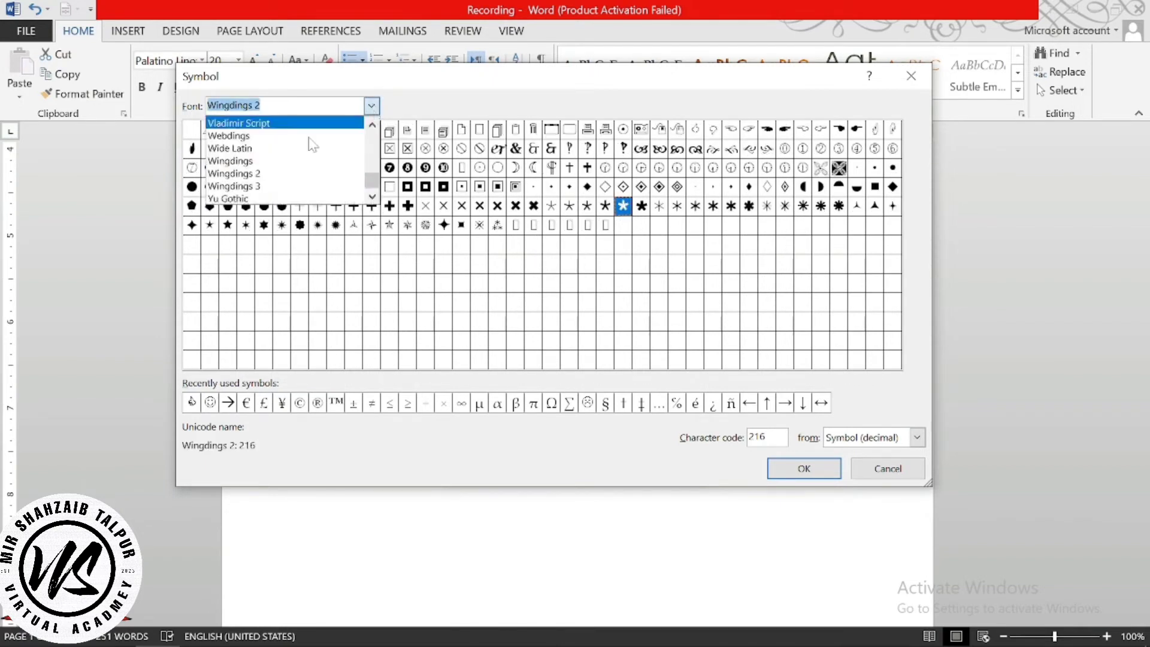
left_click(250, 161)
left_click(515, 148)
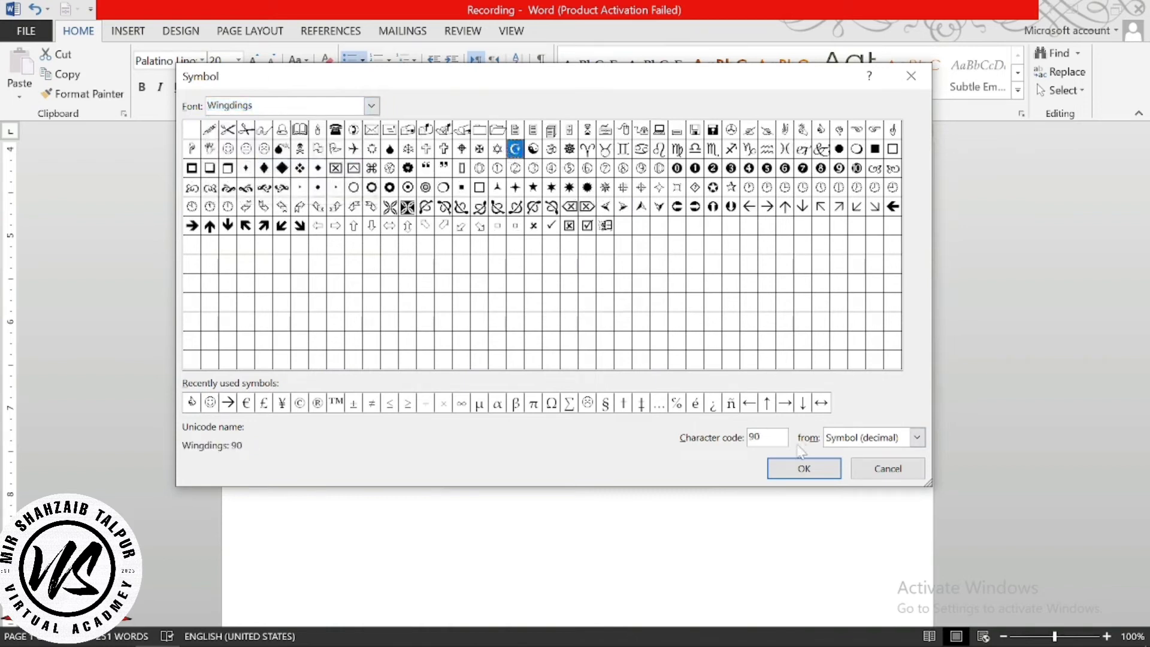
left_click(804, 468)
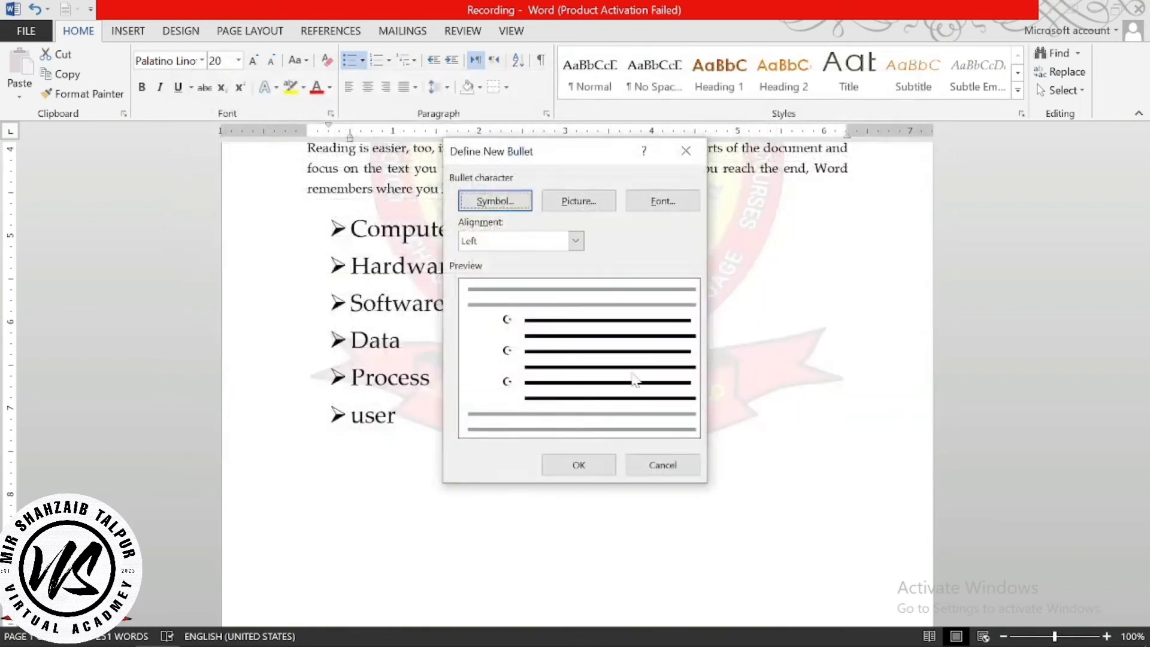
left_click(580, 466)
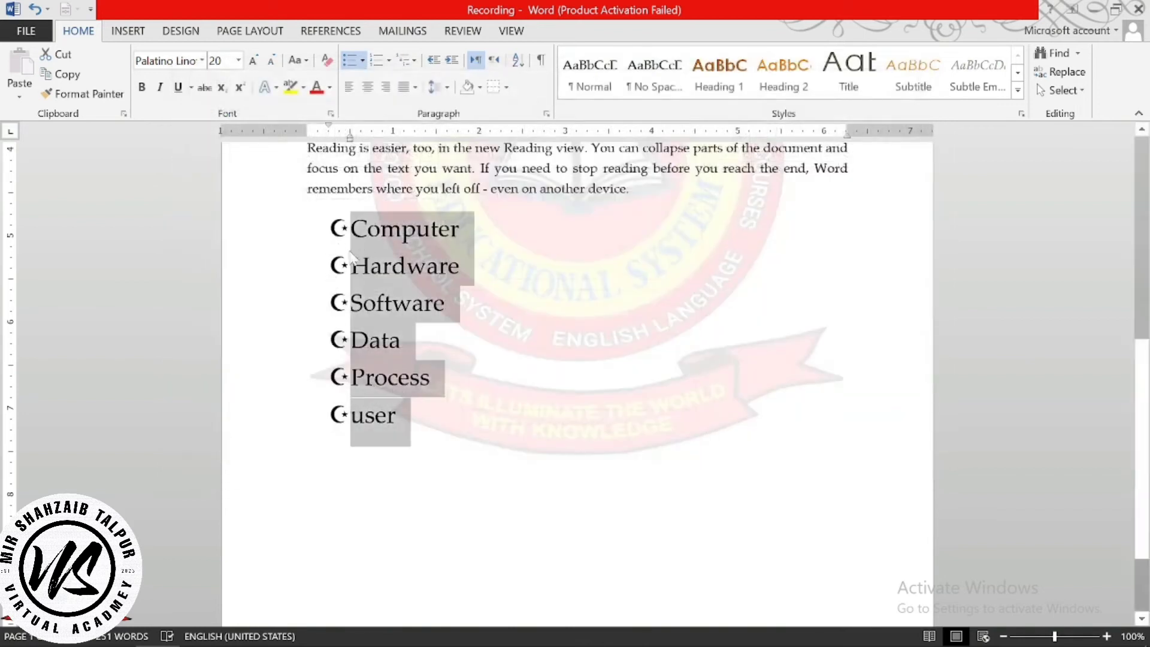
Define a new picture bullet for the list, working offline and using the AWARE Educational System logo image from the Desktop
left_click(363, 60)
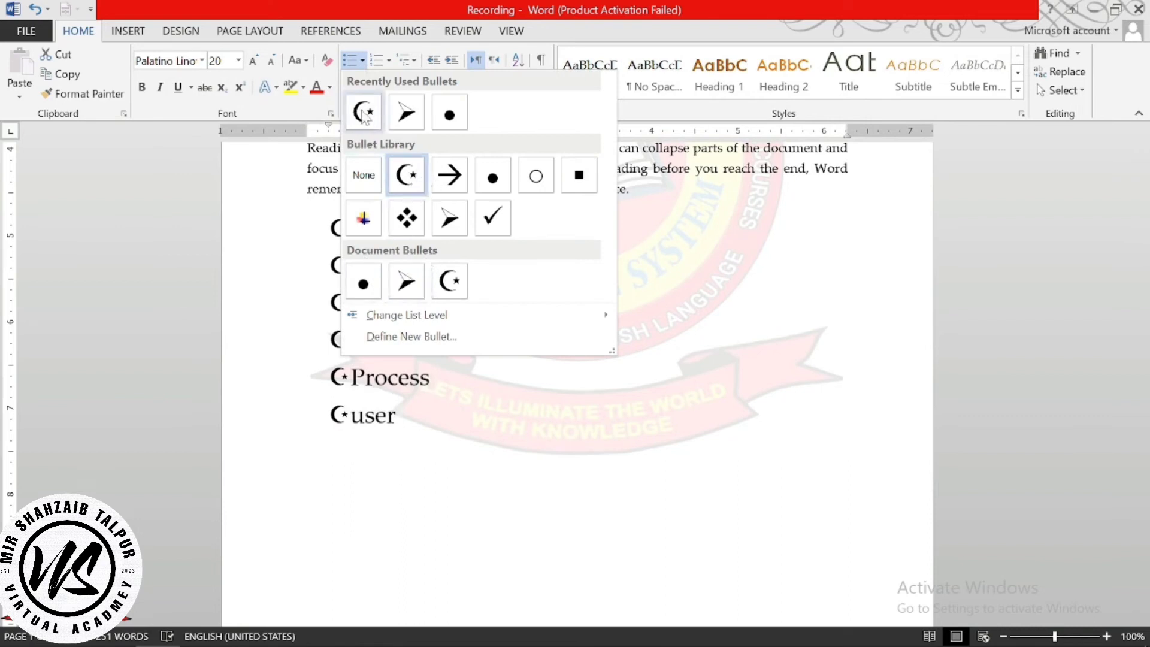
left_click(409, 337)
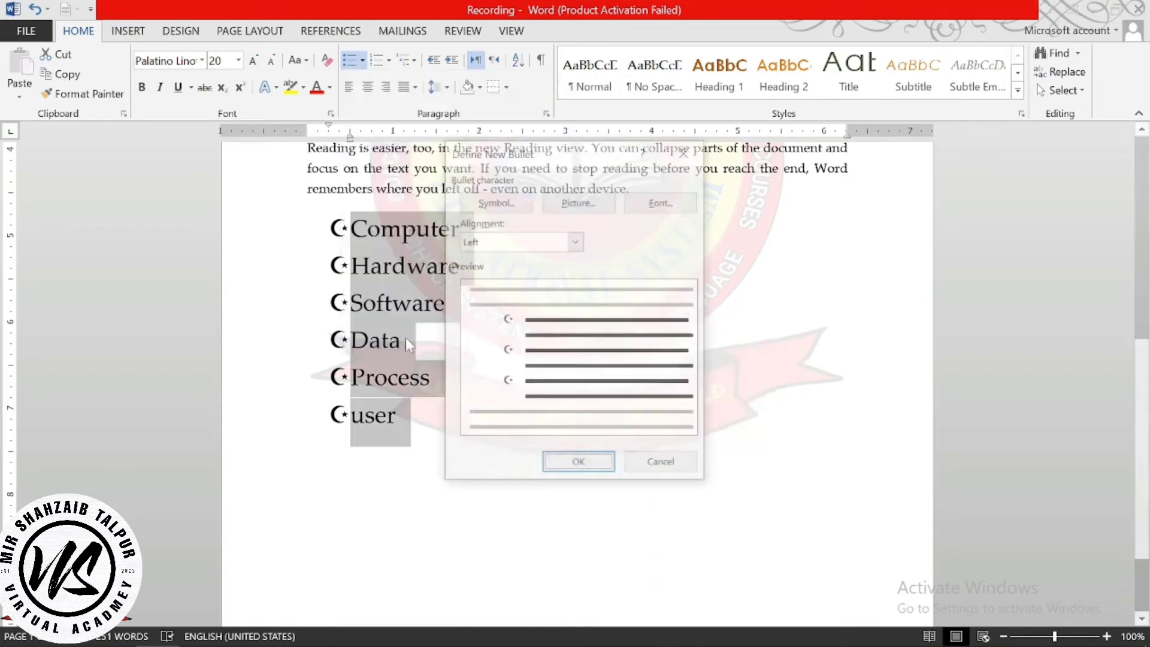
left_click(576, 201)
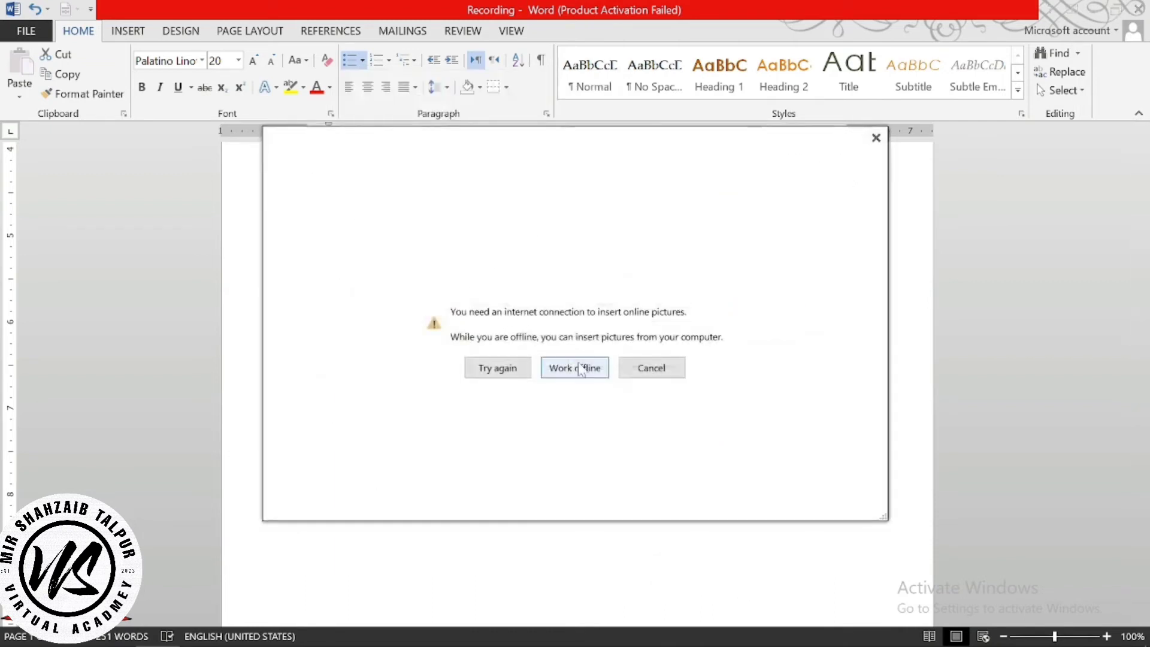
left_click(575, 366)
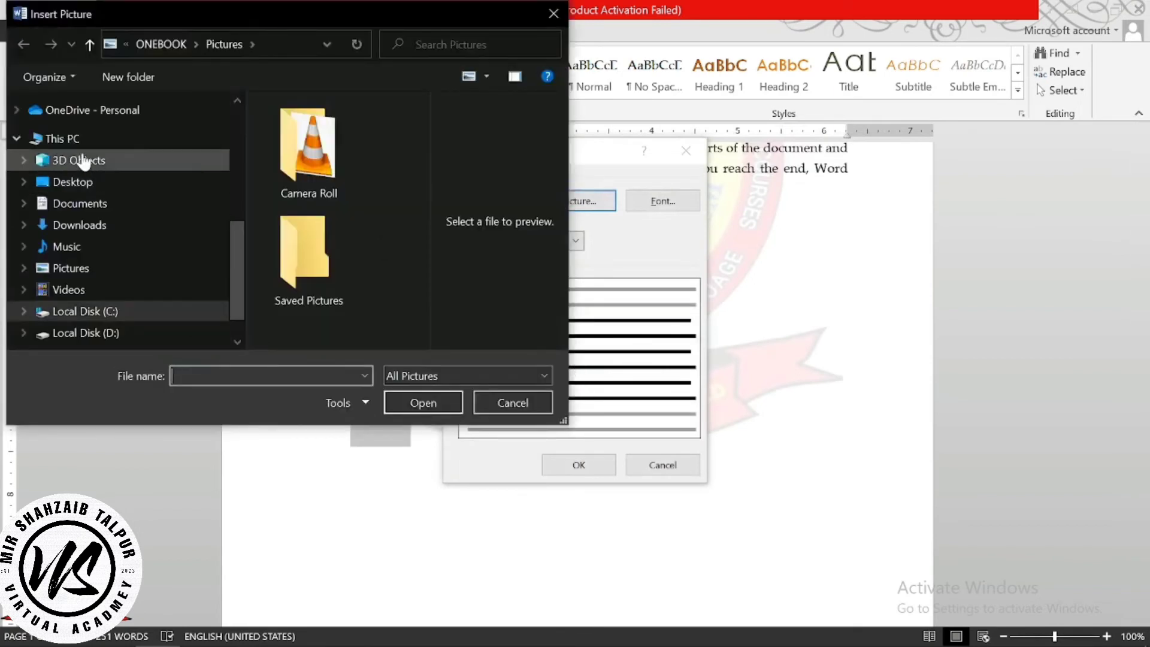
left_click(77, 181)
left_click_drag(412, 144, 420, 227)
left_click(313, 338)
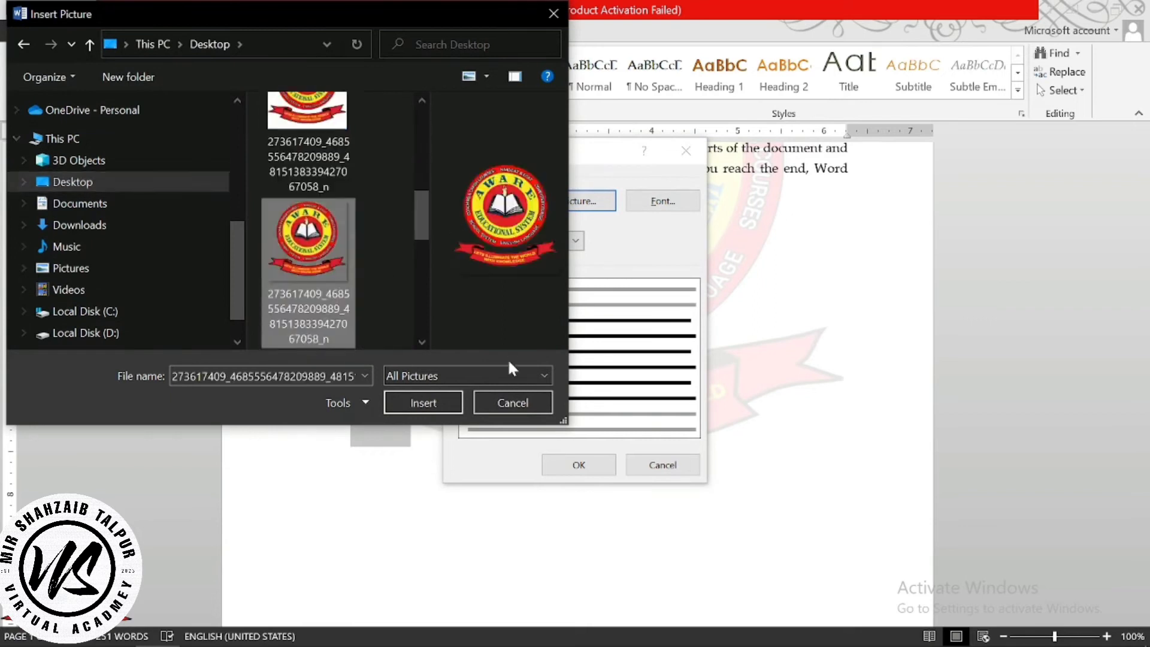
left_click(427, 401)
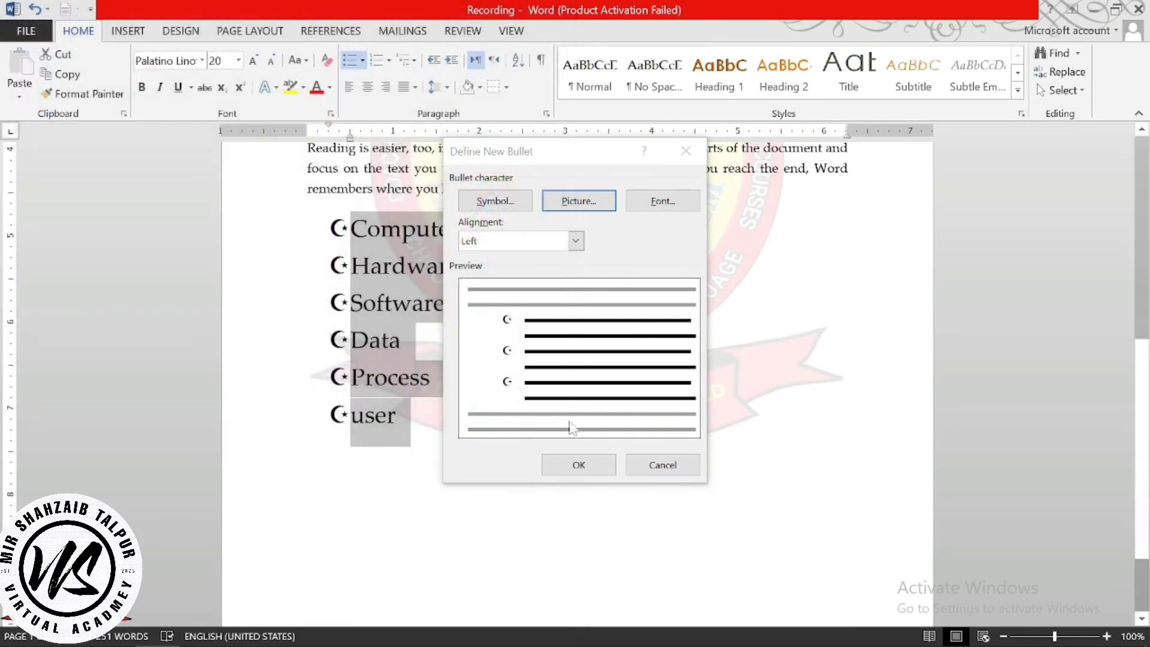
left_click(578, 465)
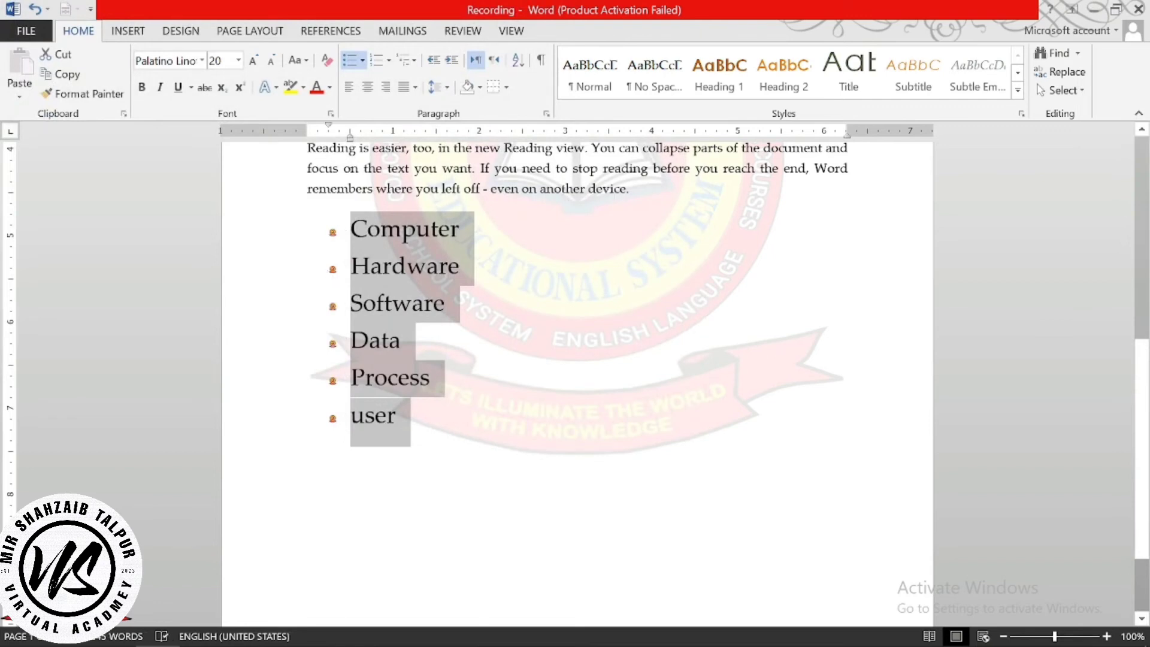
Select only the logo bullets and enlarge them to 24 pt
left_click(510, 341)
left_click_drag(332, 233, 338, 232)
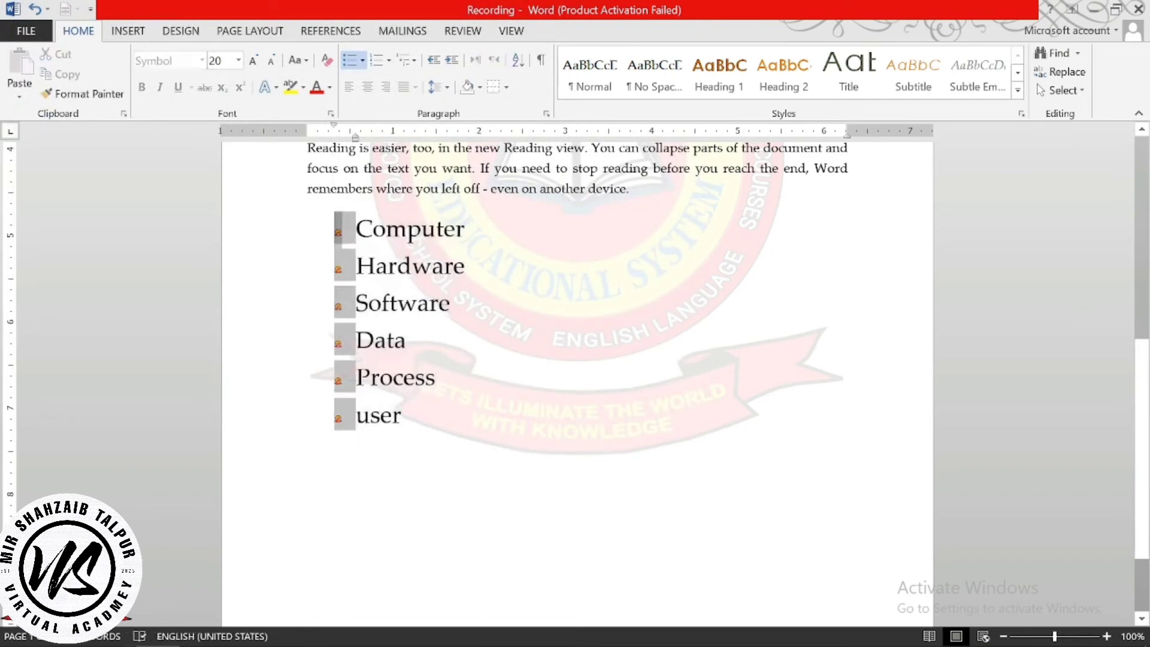
left_click(253, 60)
left_click(253, 59)
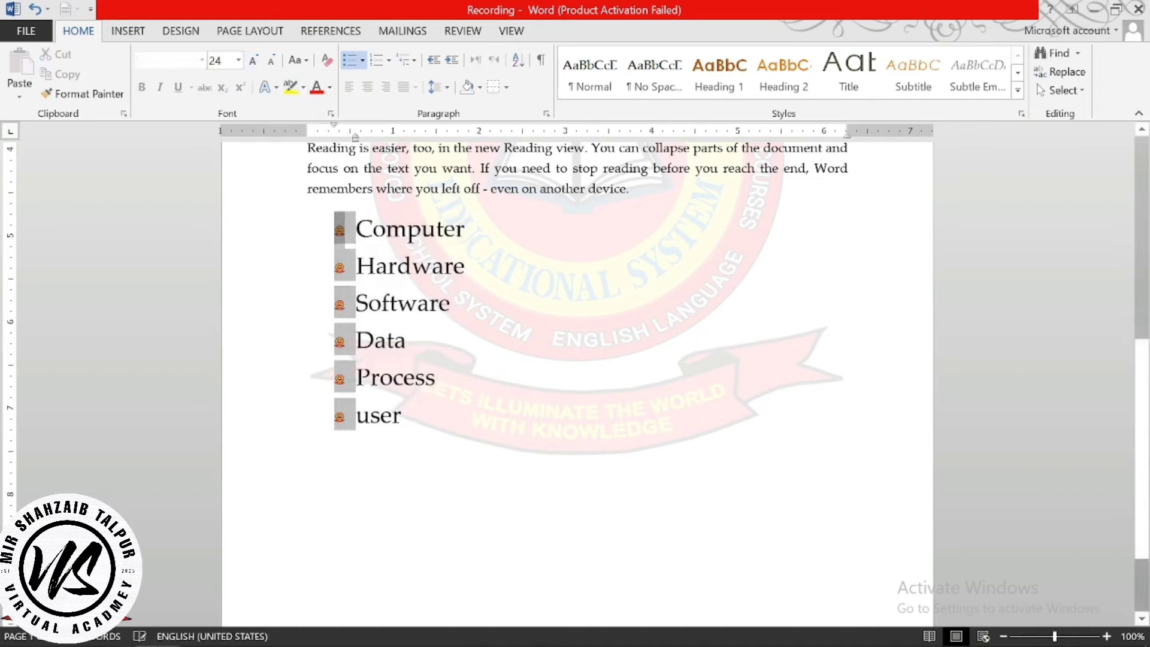
left_click(436, 228)
left_click_drag(401, 417, 358, 231)
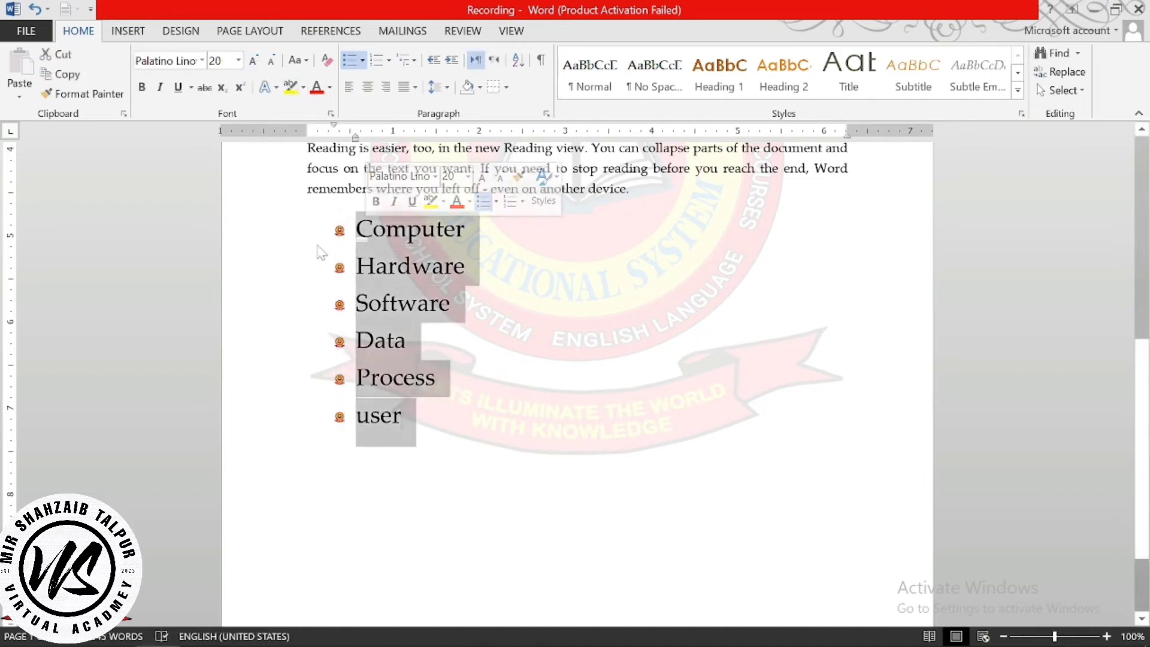
left_click(362, 60)
left_click(366, 64)
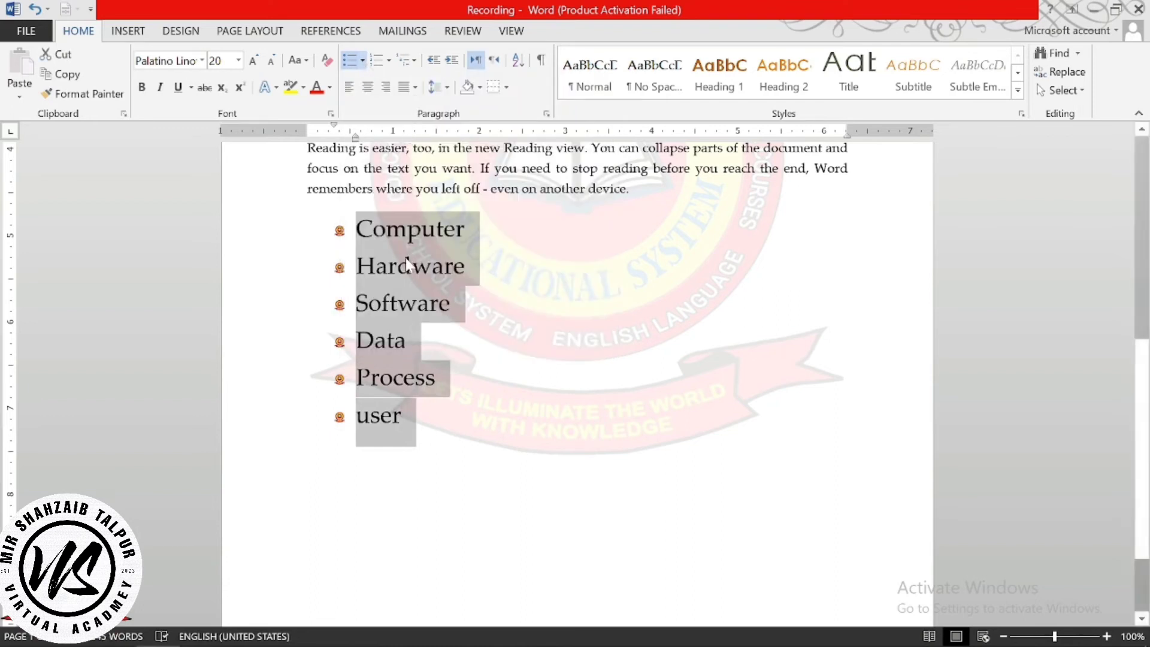
left_click(422, 234)
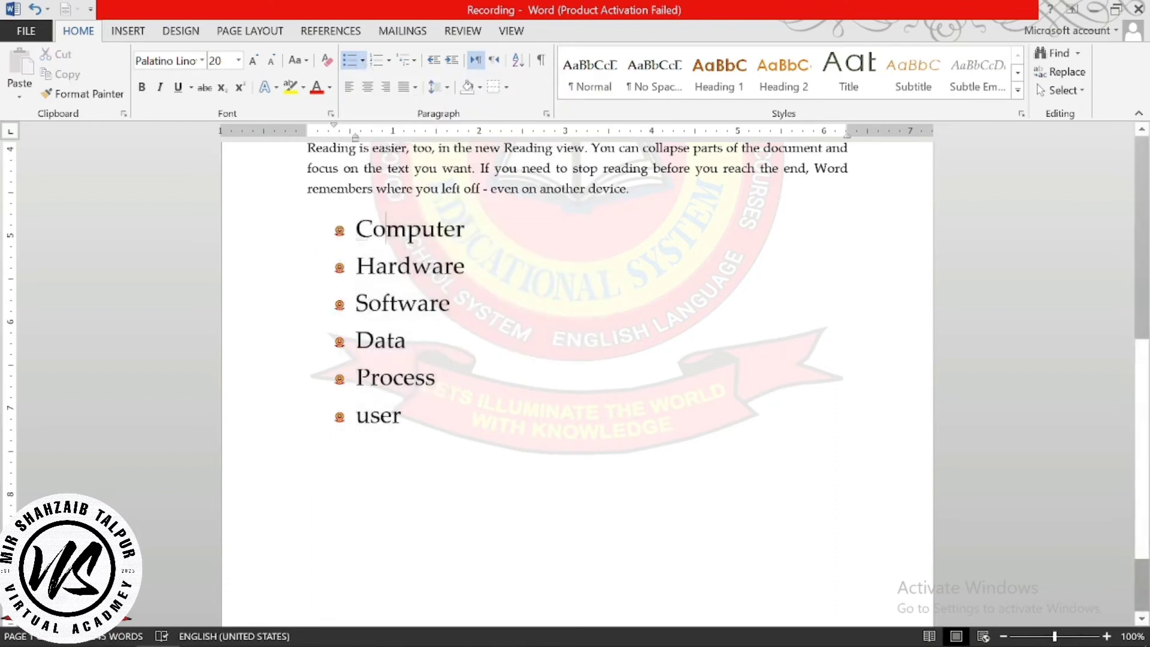
Replace the logo bullets on all six list items with 1. 2. 3. numbering
left_click_drag(357, 231, 413, 429)
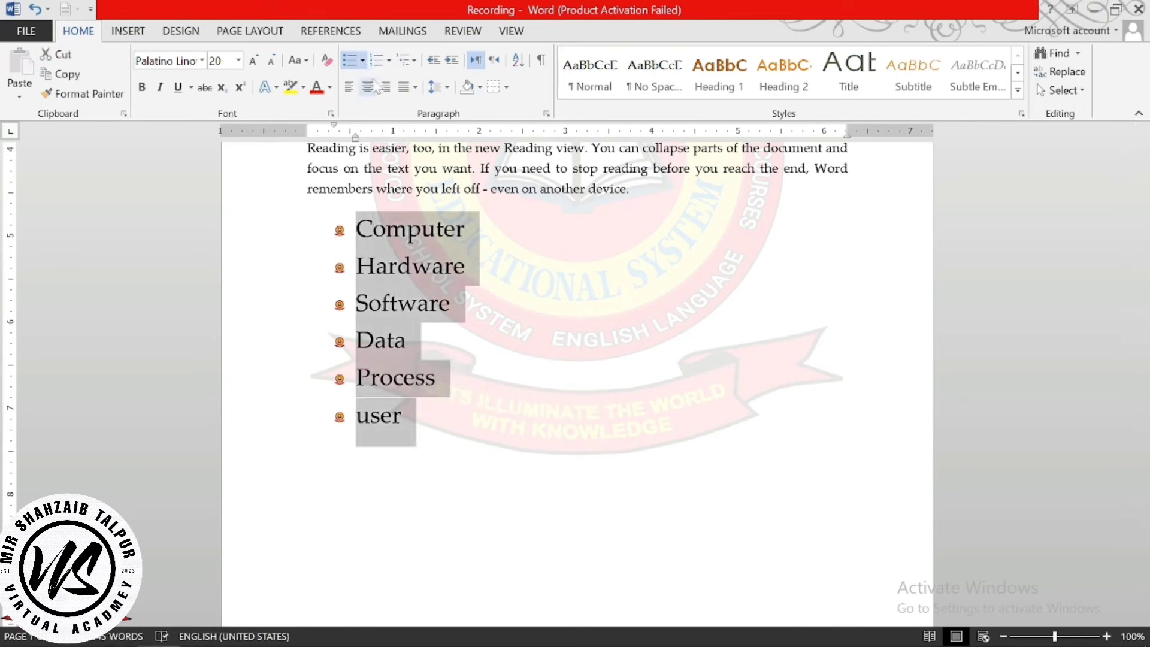
left_click(378, 60)
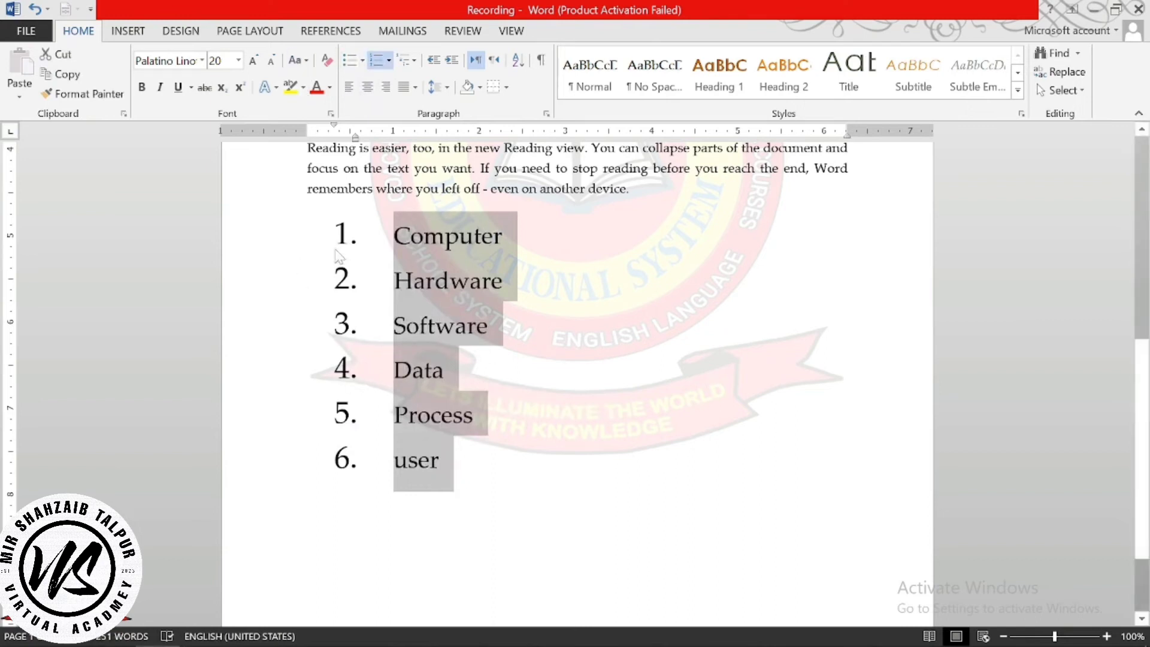
Try the A. B. C. format and the uppercase Roman numeral format on the numbered list
left_click(388, 61)
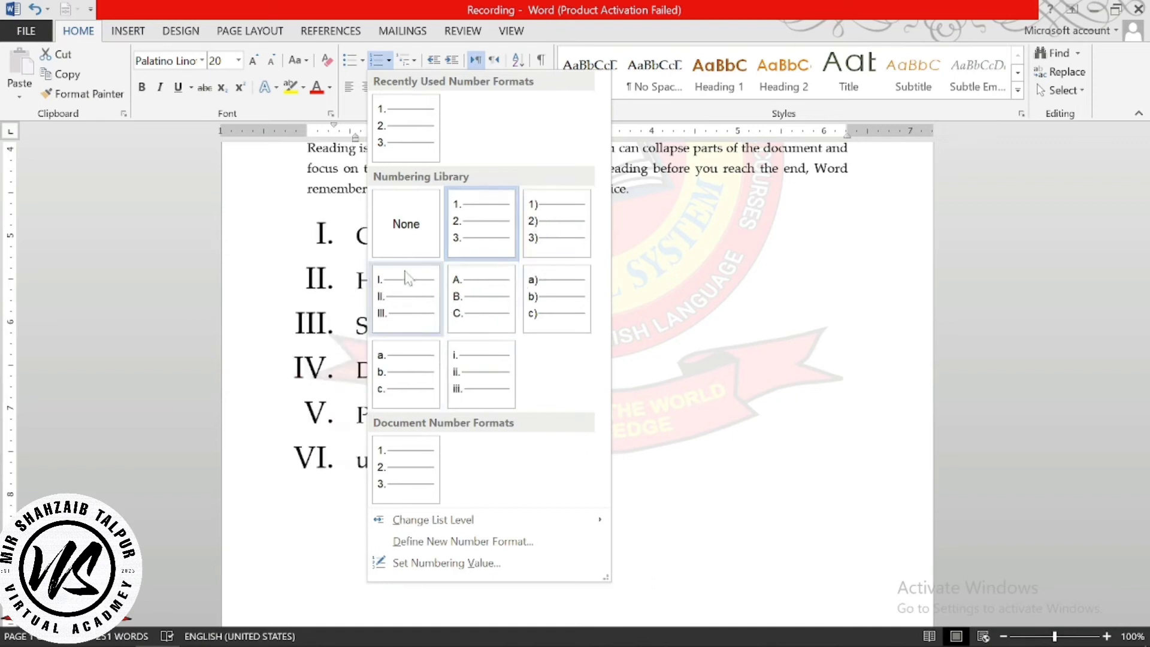
left_click(476, 296)
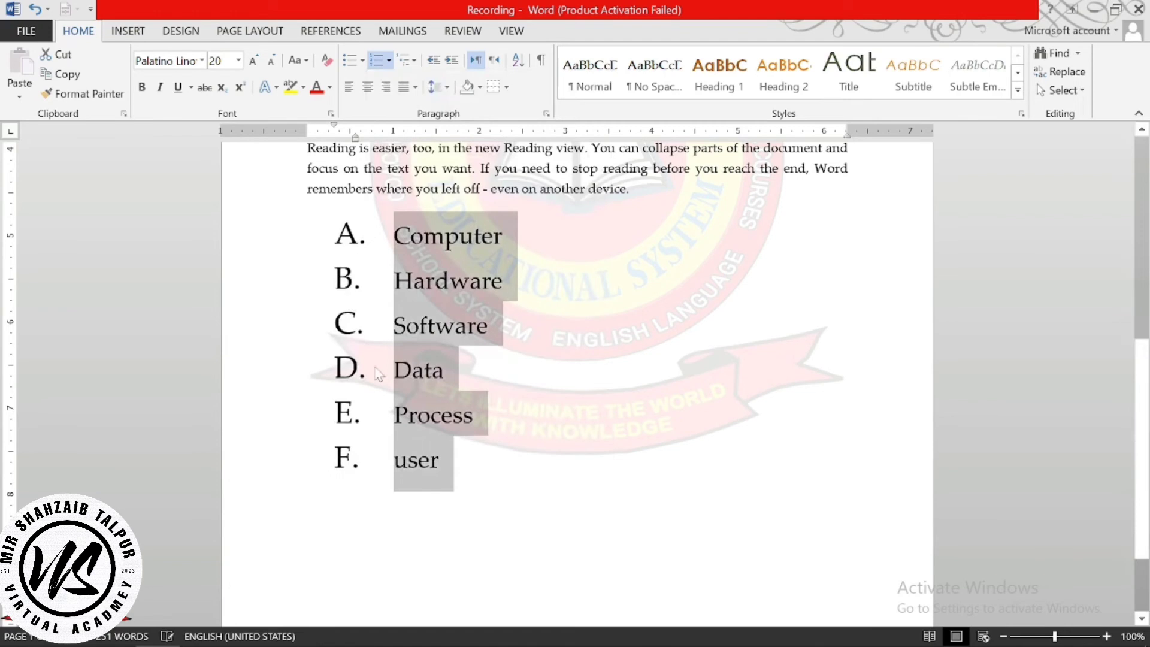
left_click(388, 60)
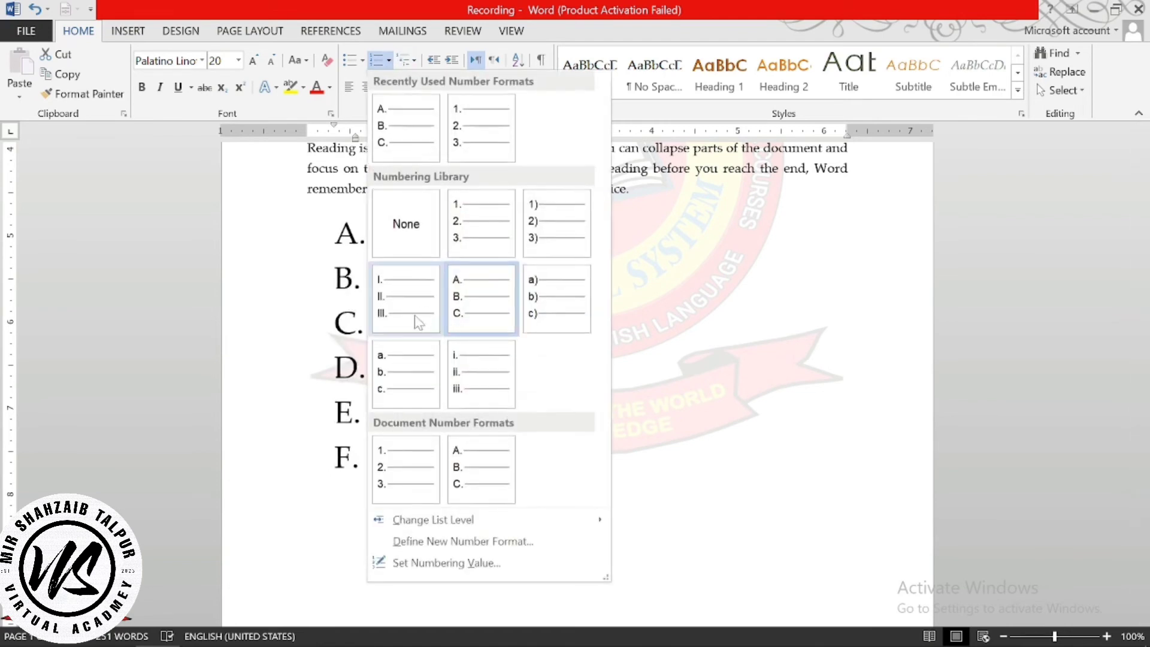
left_click(418, 322)
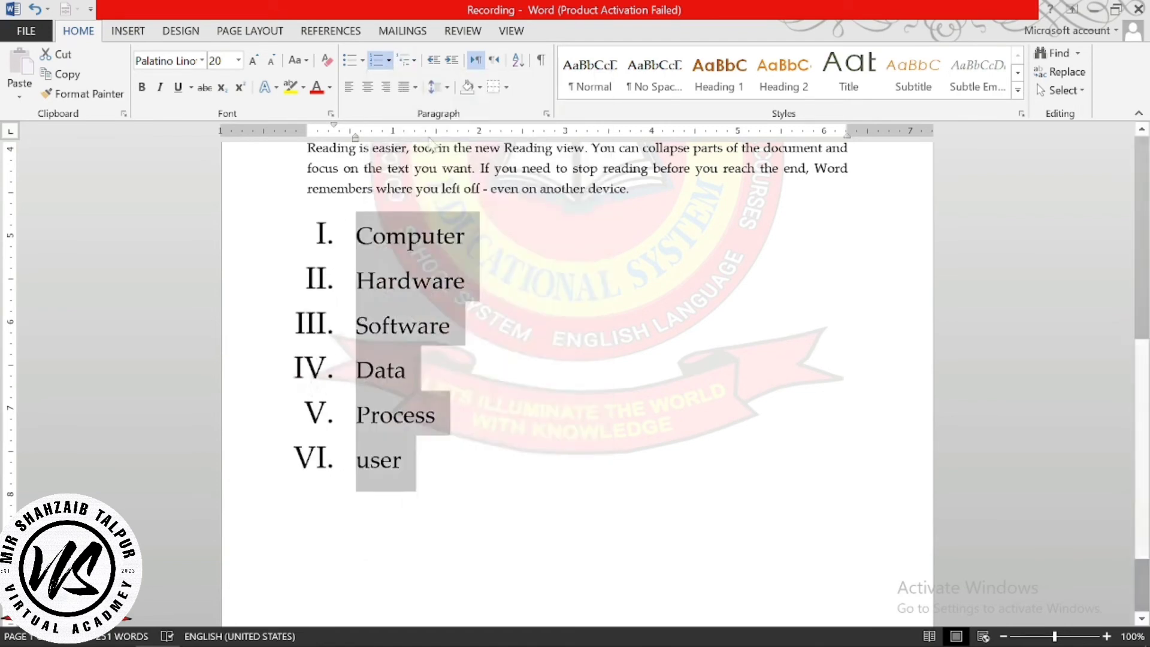
Set the list's number format to 1. 2. 3. from the numbering library
left_click(388, 60)
left_click(488, 226)
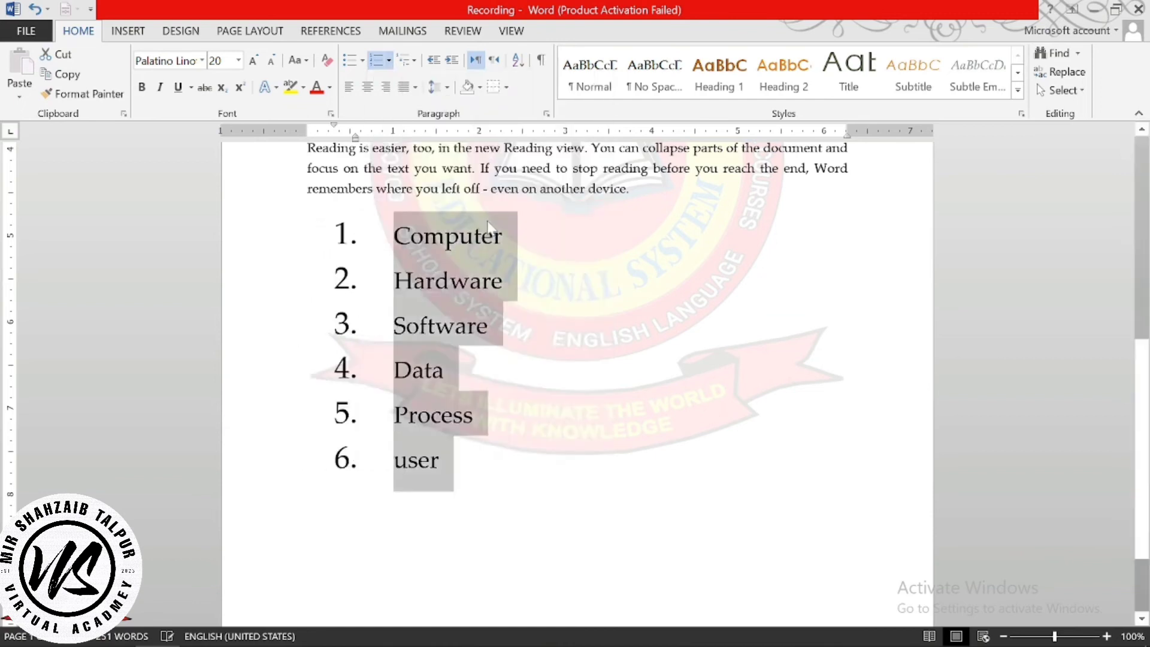
Apply the 1. / 1.1. / 1.1.1. multilevel list format to the five items from Hardware to user
left_click(411, 242)
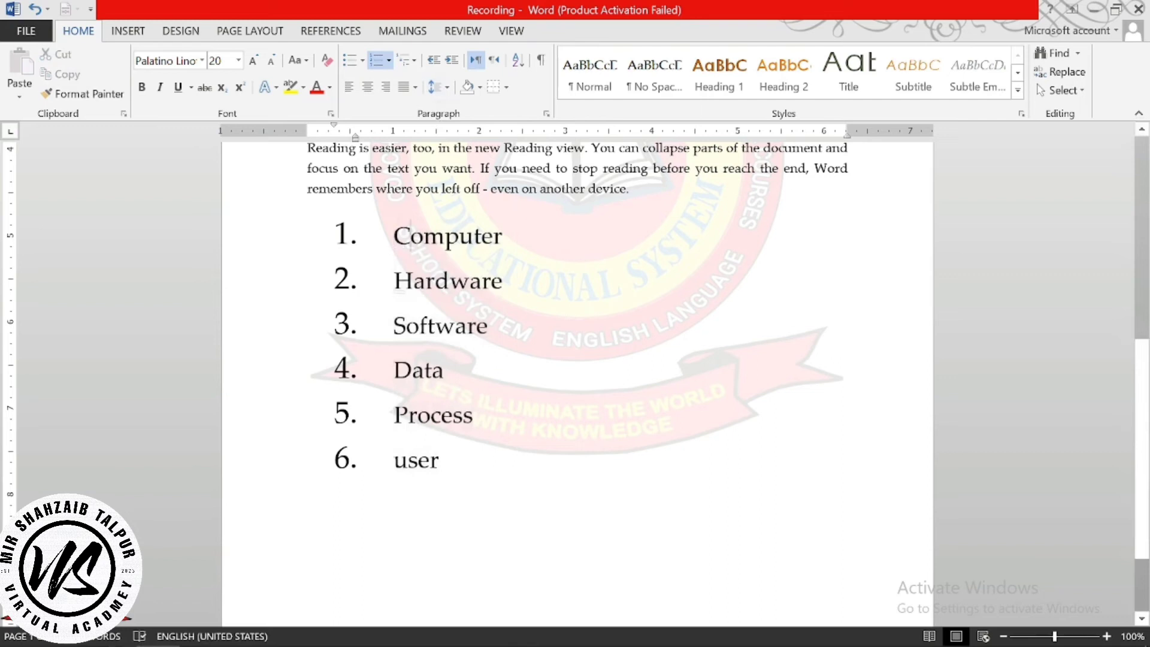
left_click_drag(394, 280, 444, 463)
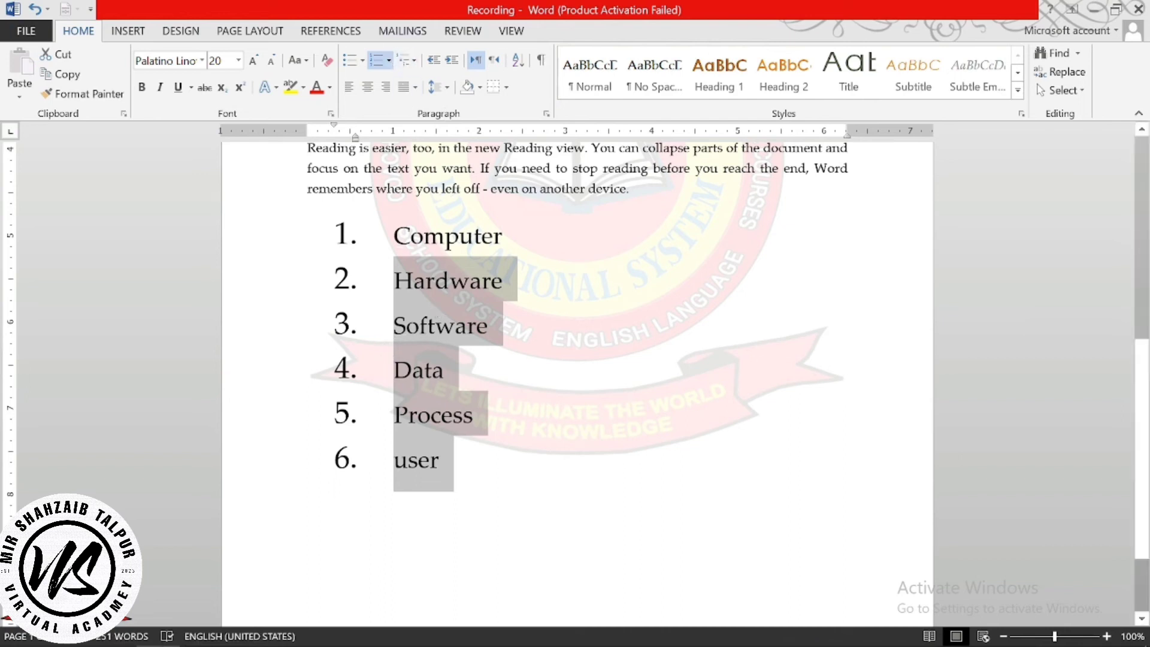
left_click(413, 61)
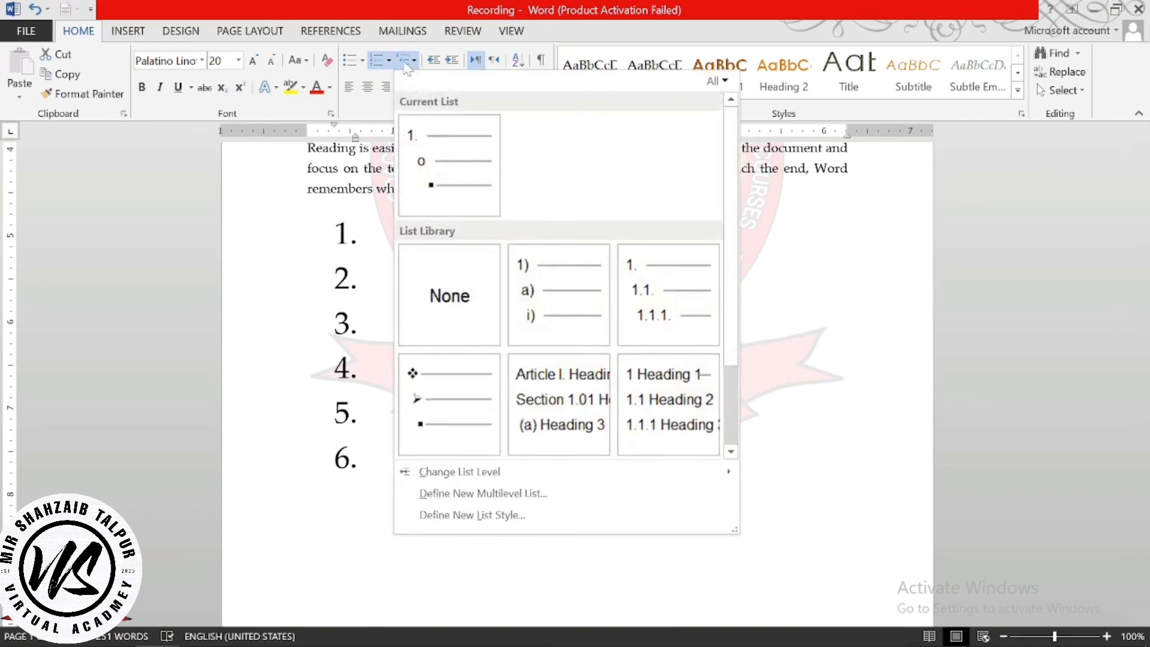
mouse_move(599, 359)
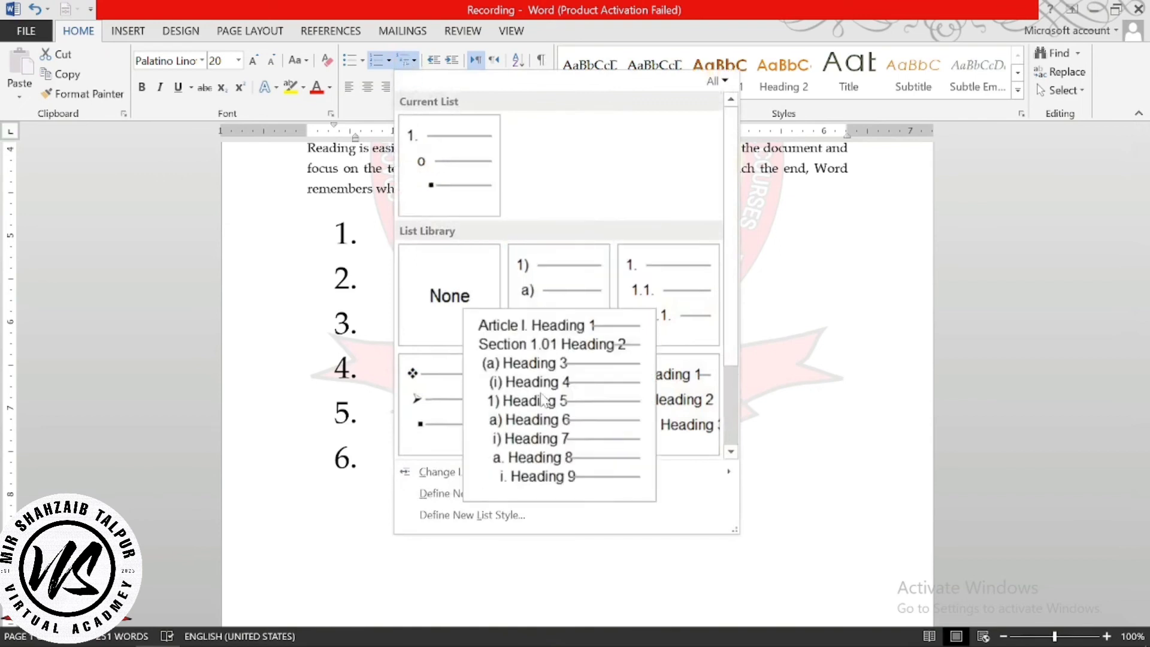
mouse_move(655, 407)
mouse_move(569, 415)
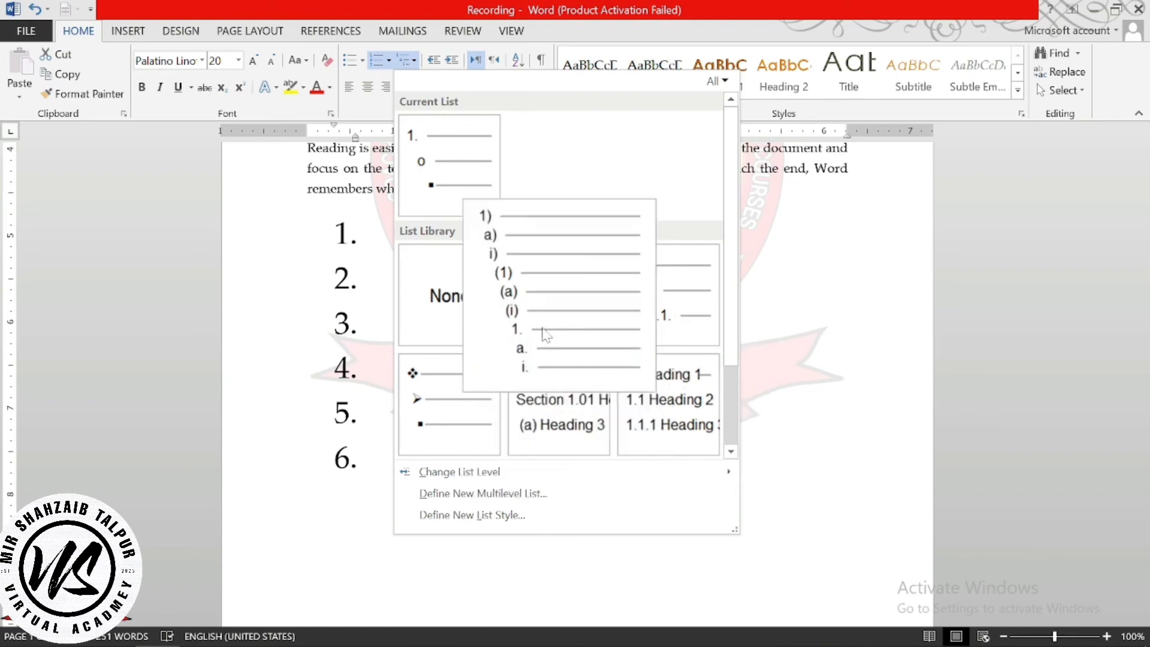
left_click(731, 450)
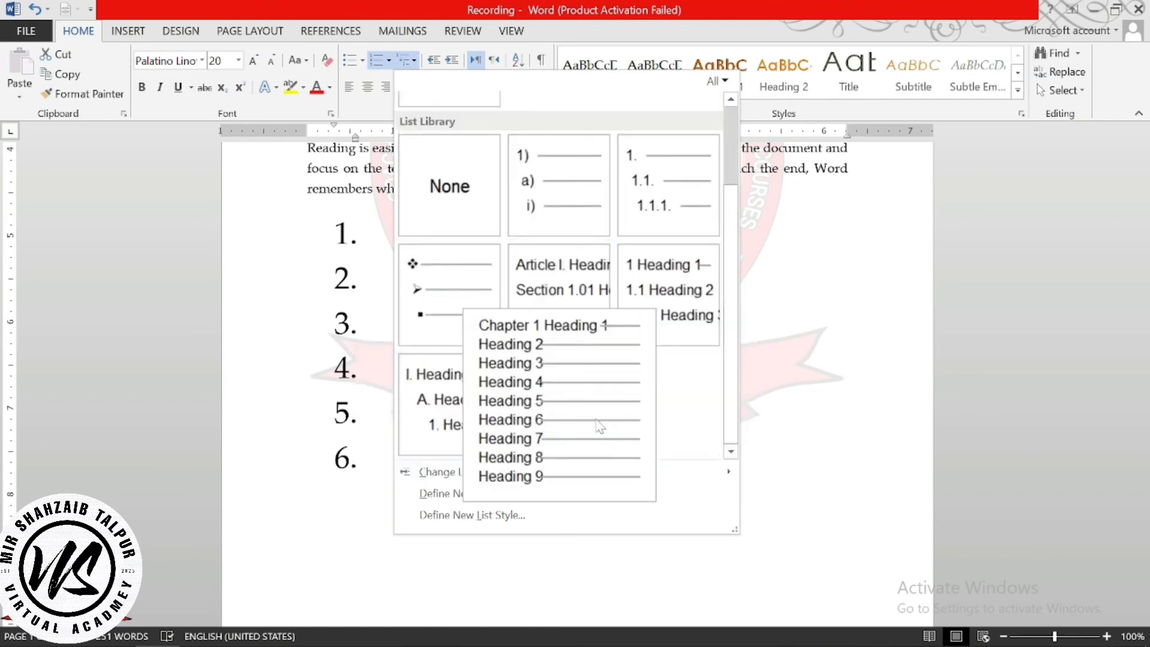
scroll(734, 170, "up", 1)
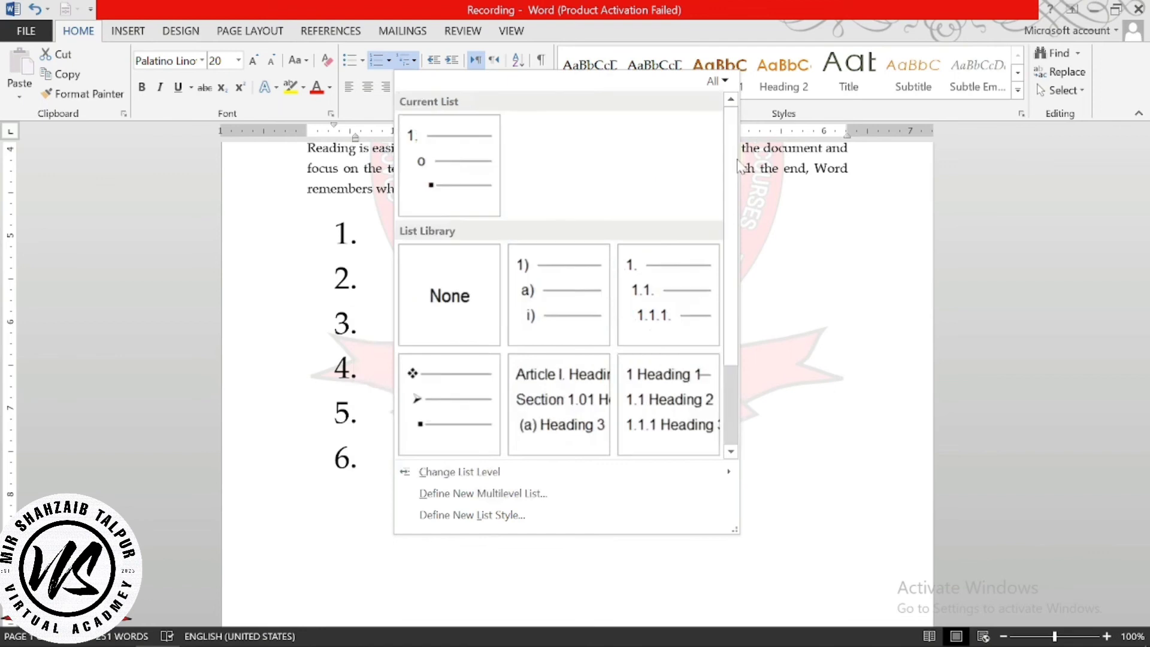
mouse_move(671, 321)
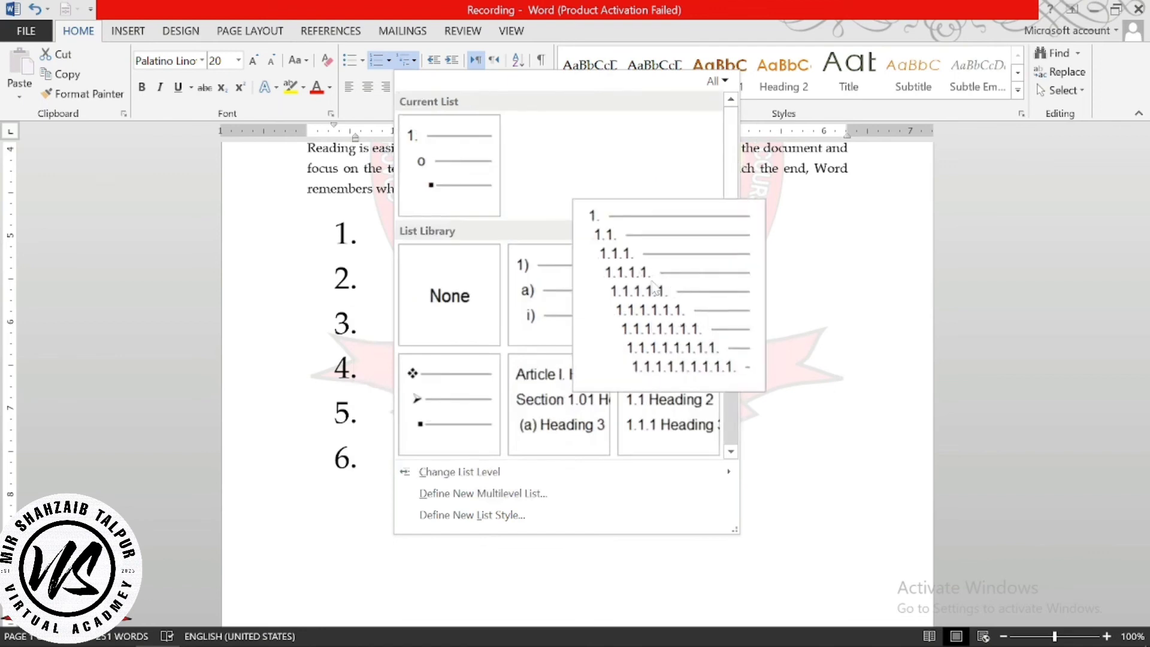
left_click(656, 289)
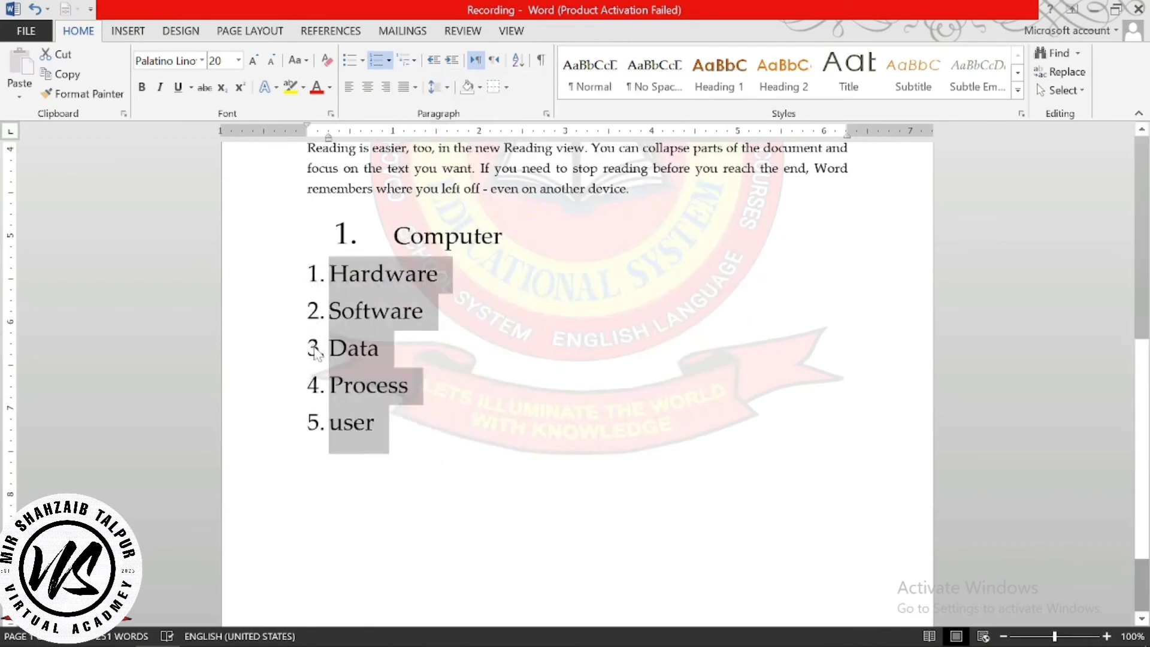
Change the list level of the five items from Hardware to user to the second level, 1.1
left_click(412, 62)
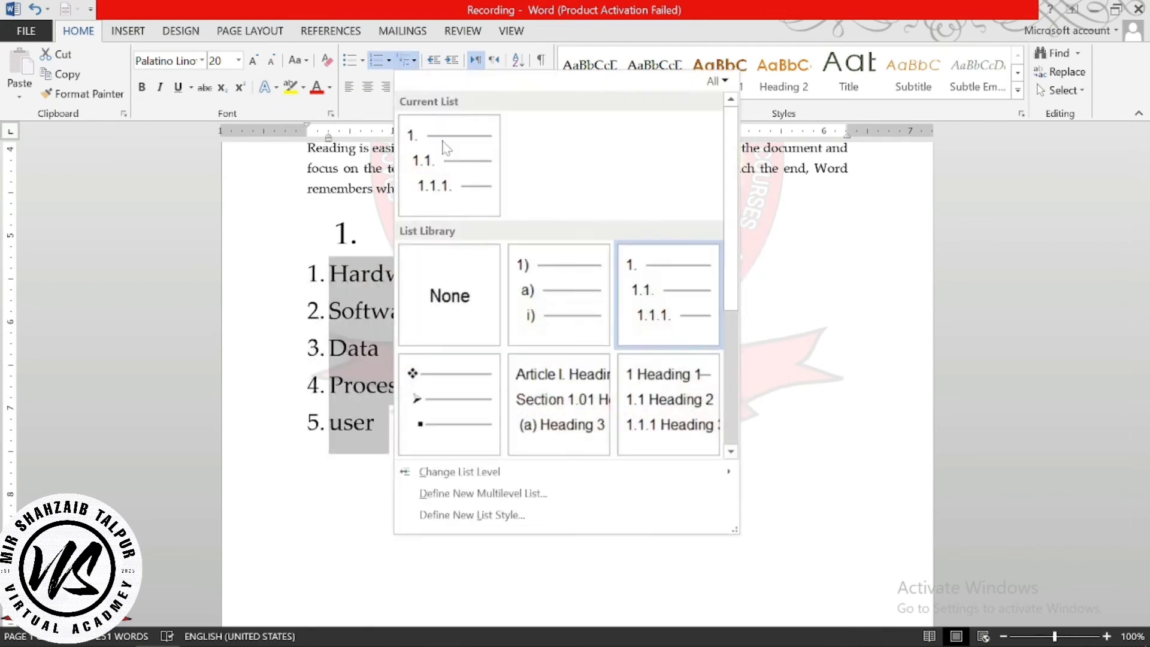
left_click(394, 61)
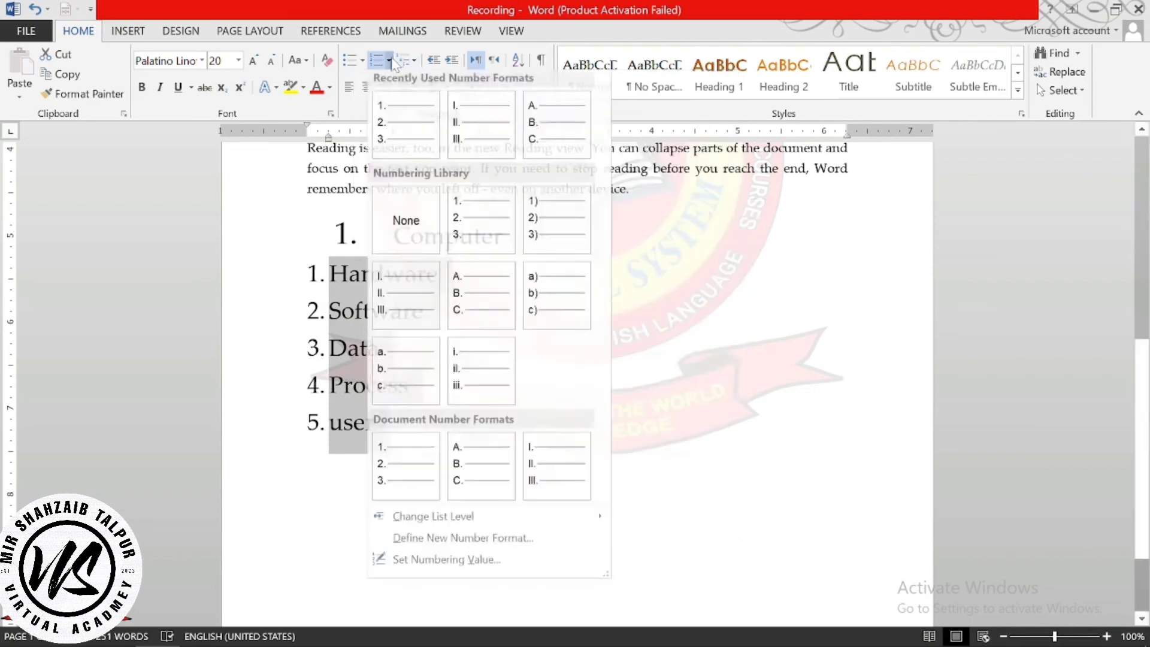
left_click(388, 61)
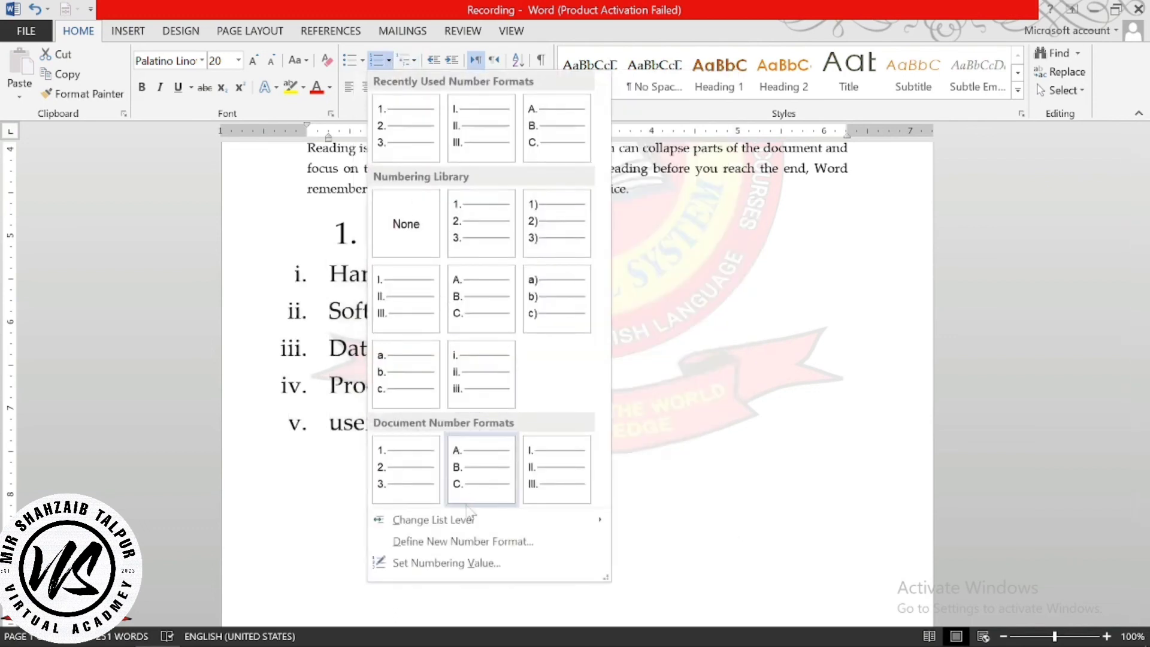
mouse_move(494, 526)
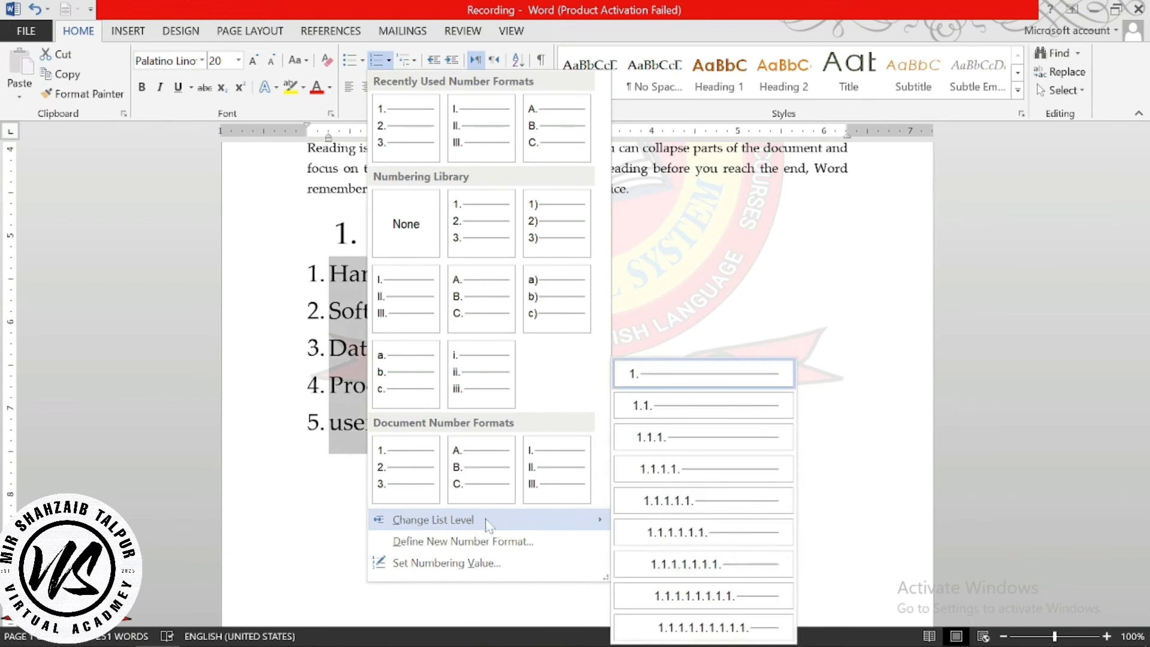
mouse_move(599, 528)
left_click(652, 405)
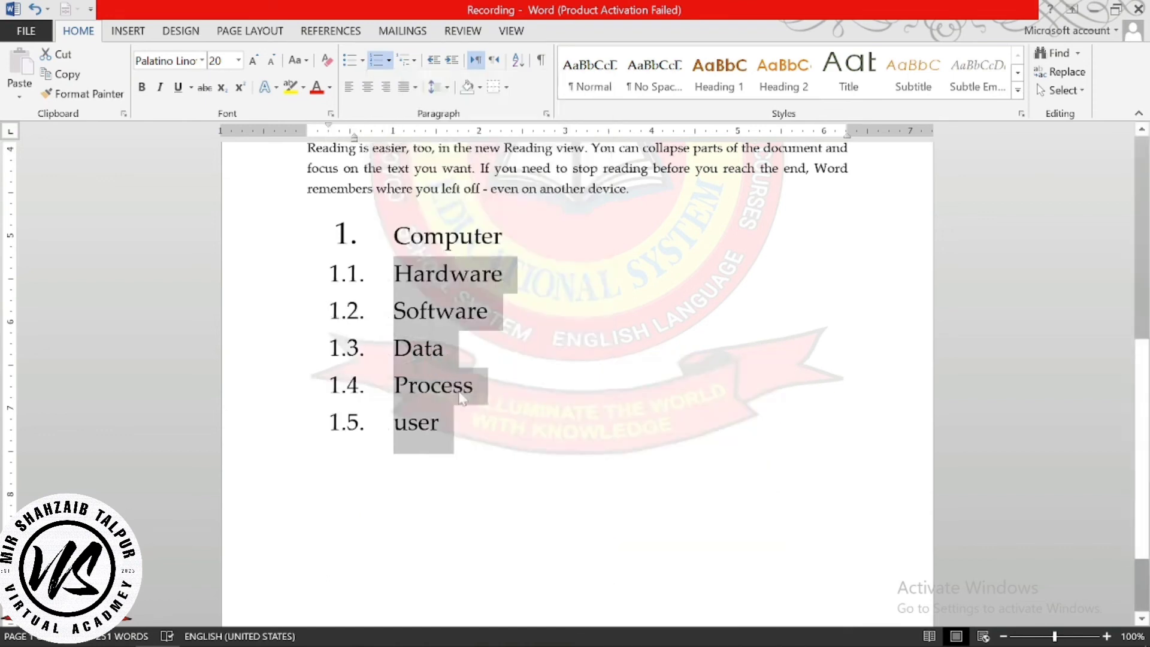
Add two new list items, "Input" and "output", between Hardware and Software
left_click(523, 278)
key("Return")
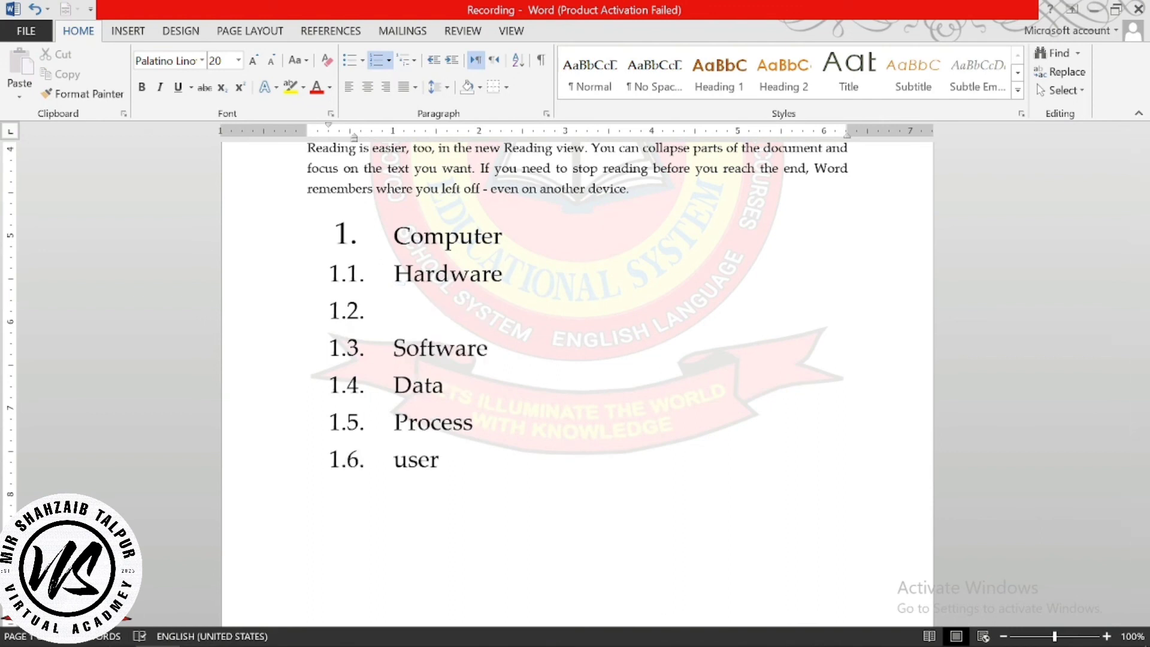
type("input")
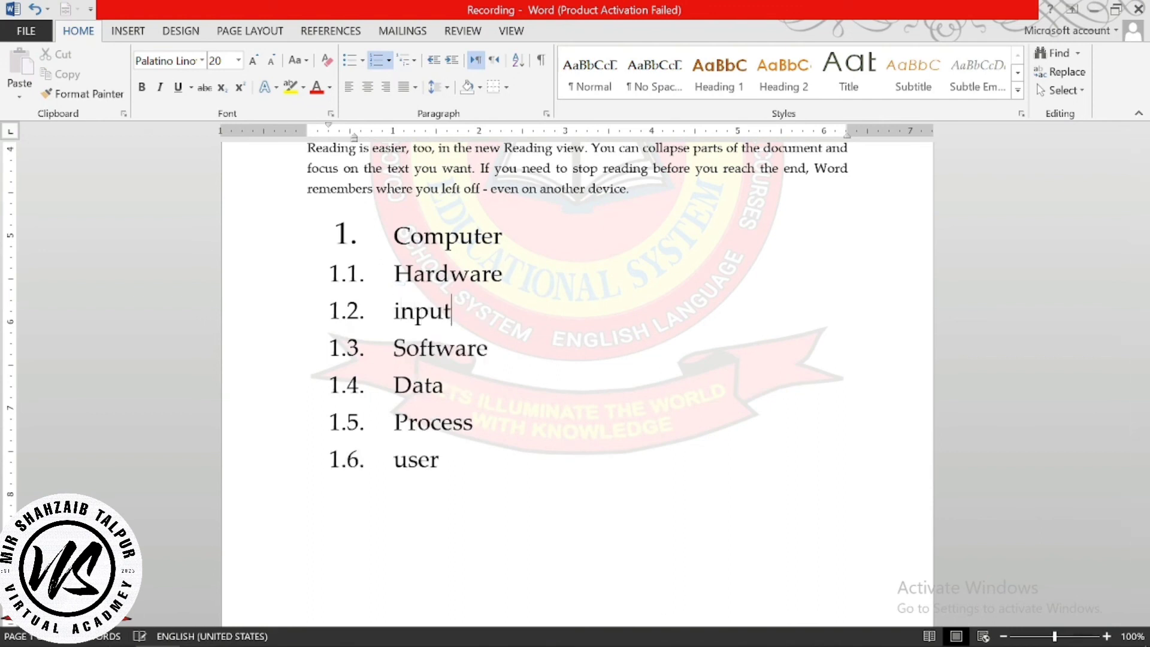
key("Return")
type("input")
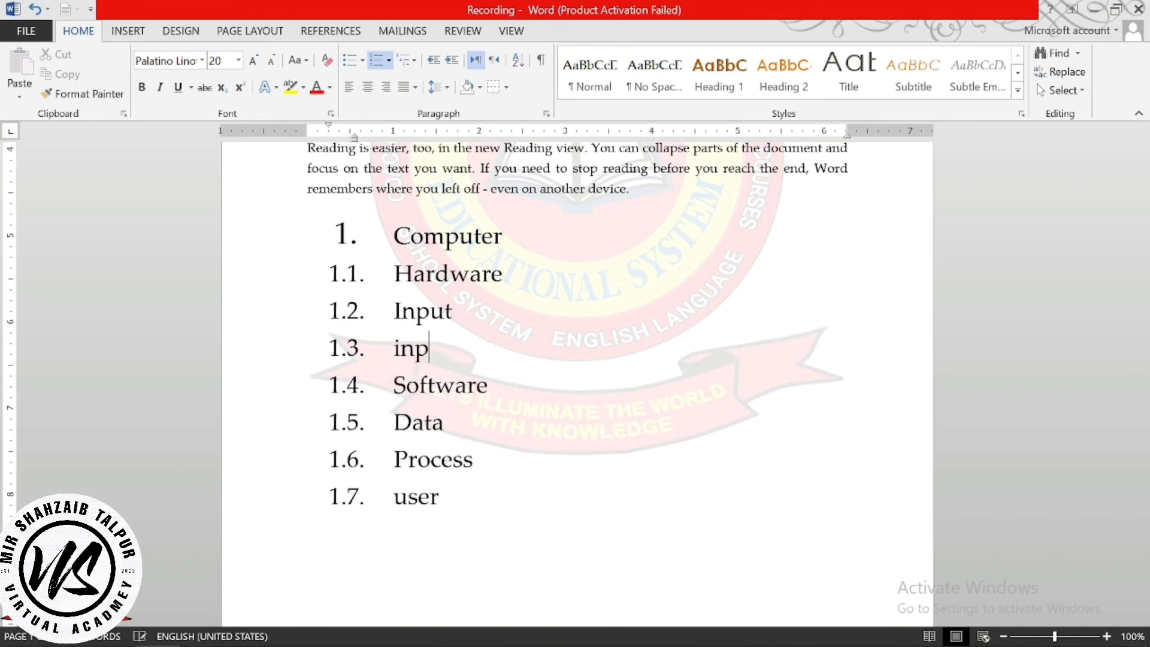
key("Left")
key("Left")
key("Left")
key("BackSpace")
key("BackSpace")
type("out")
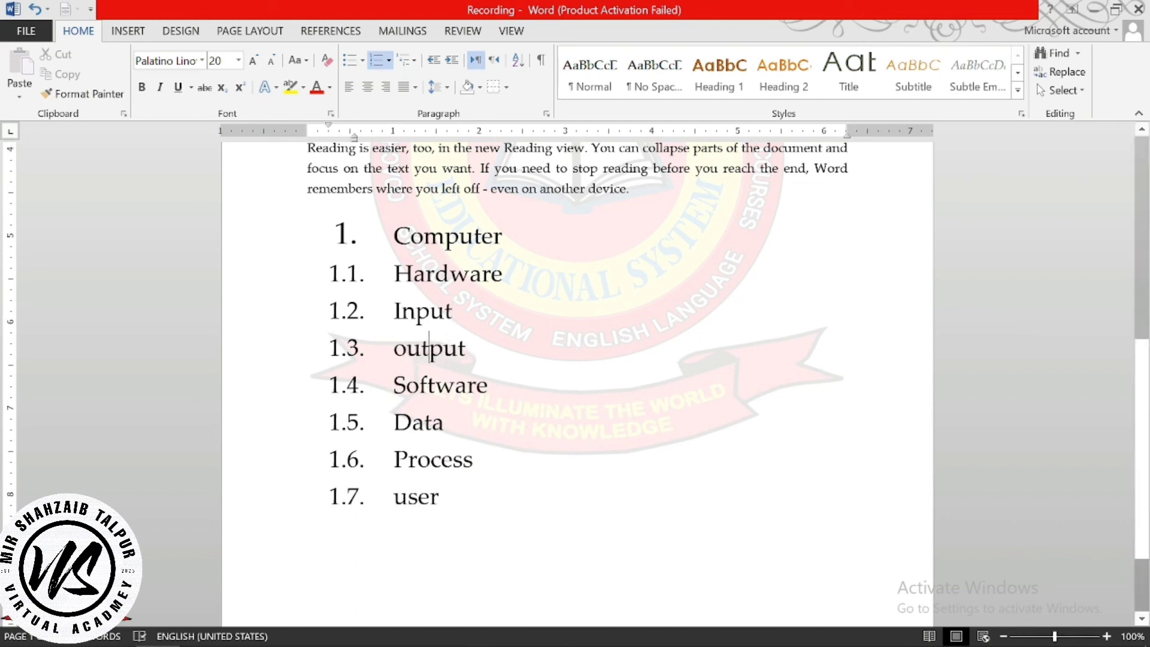
Change the list level of the Input and output items to the third level, 1.1.1
left_click_drag(474, 350, 393, 313)
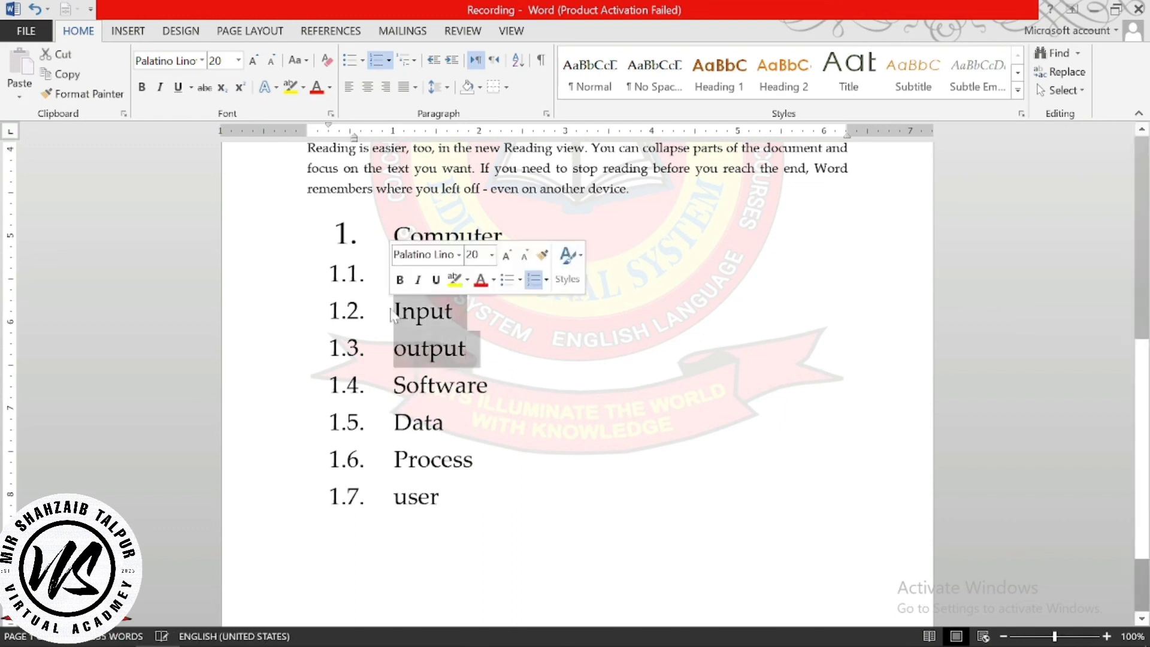
left_click(388, 61)
mouse_move(533, 522)
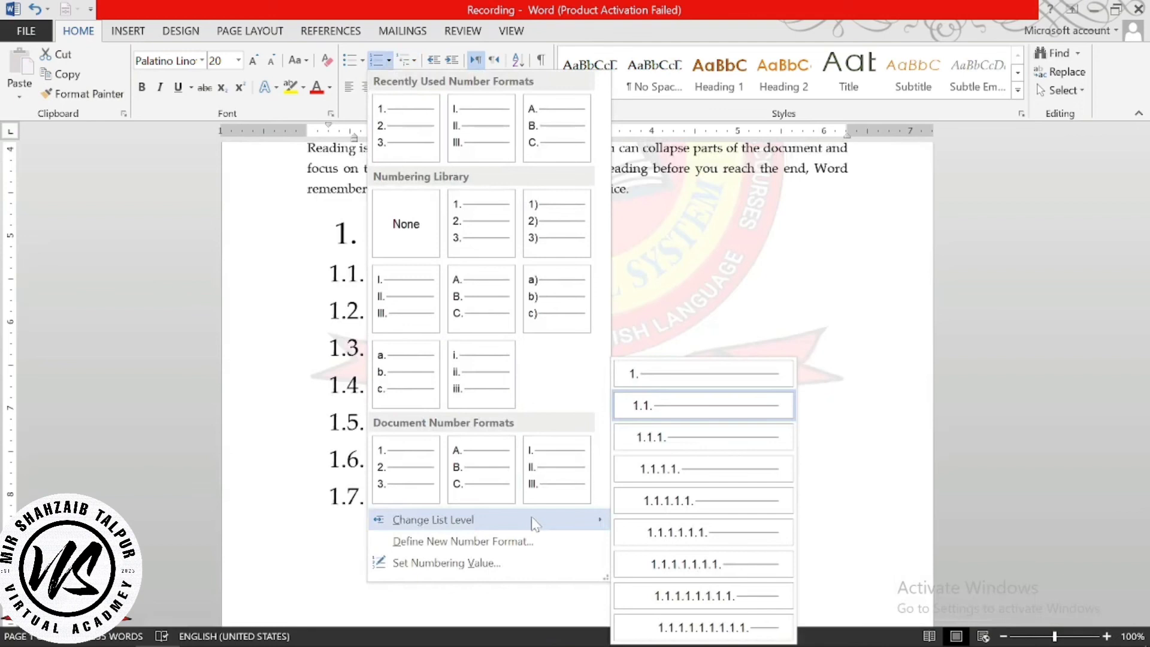
left_click(662, 437)
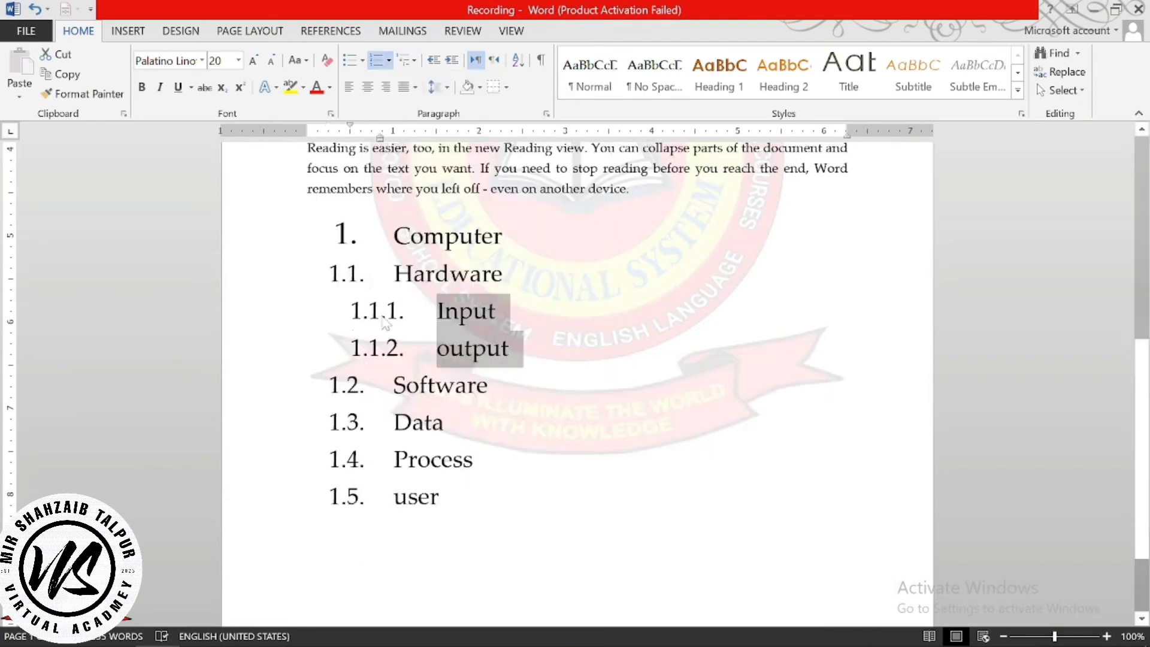
left_click(382, 318)
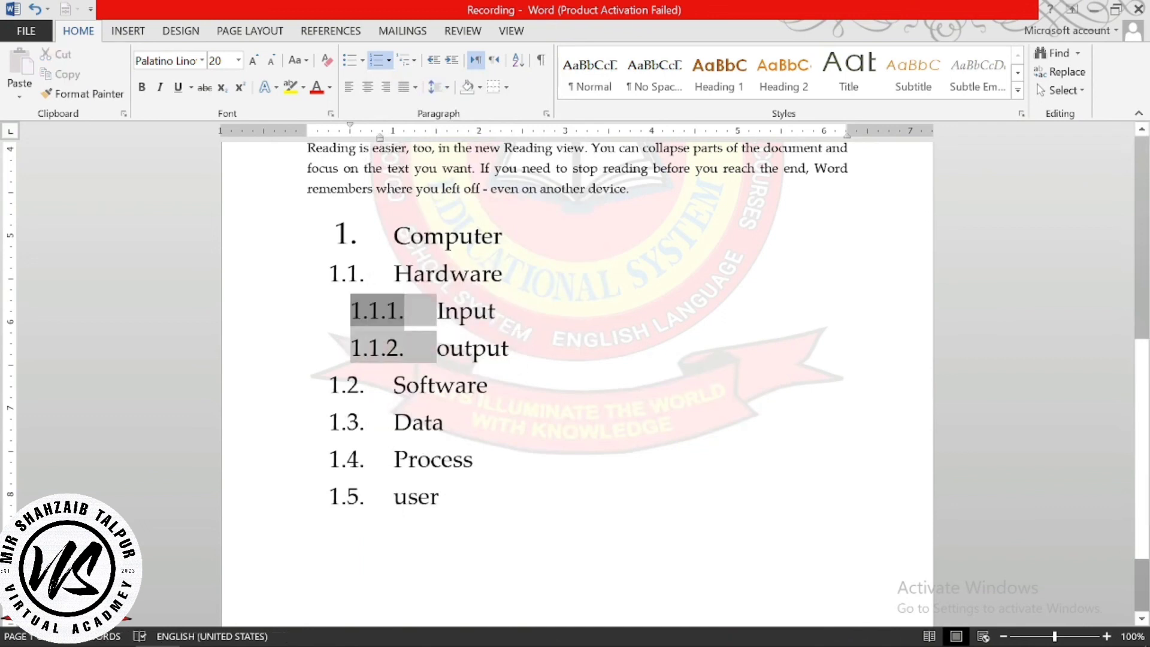
left_click(450, 347)
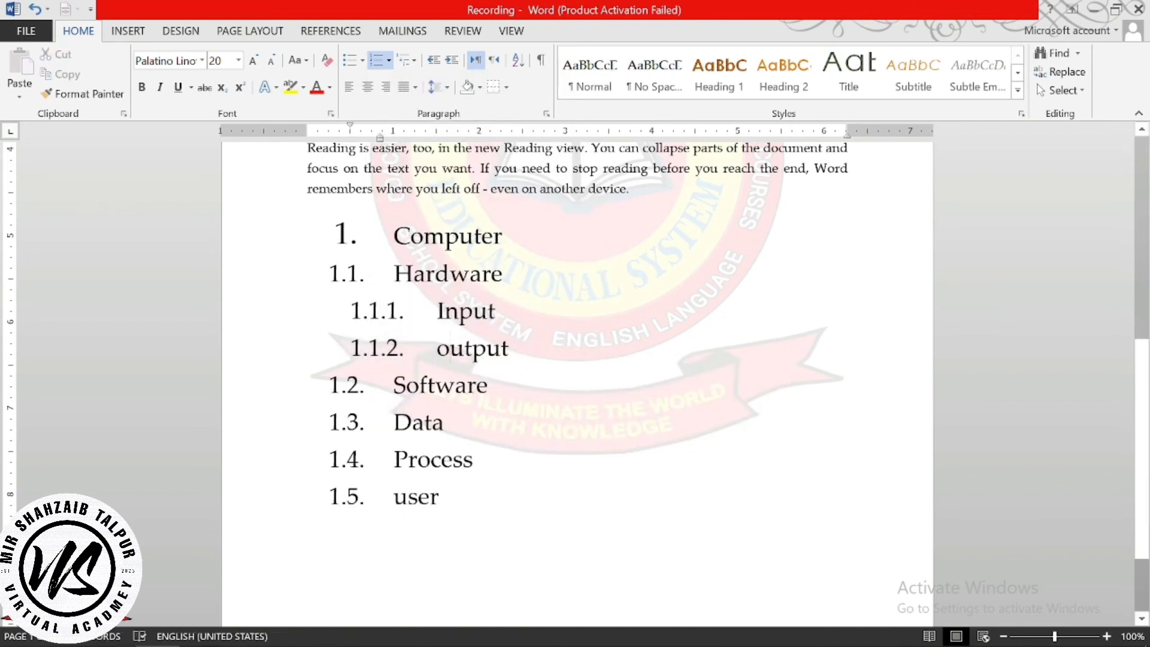